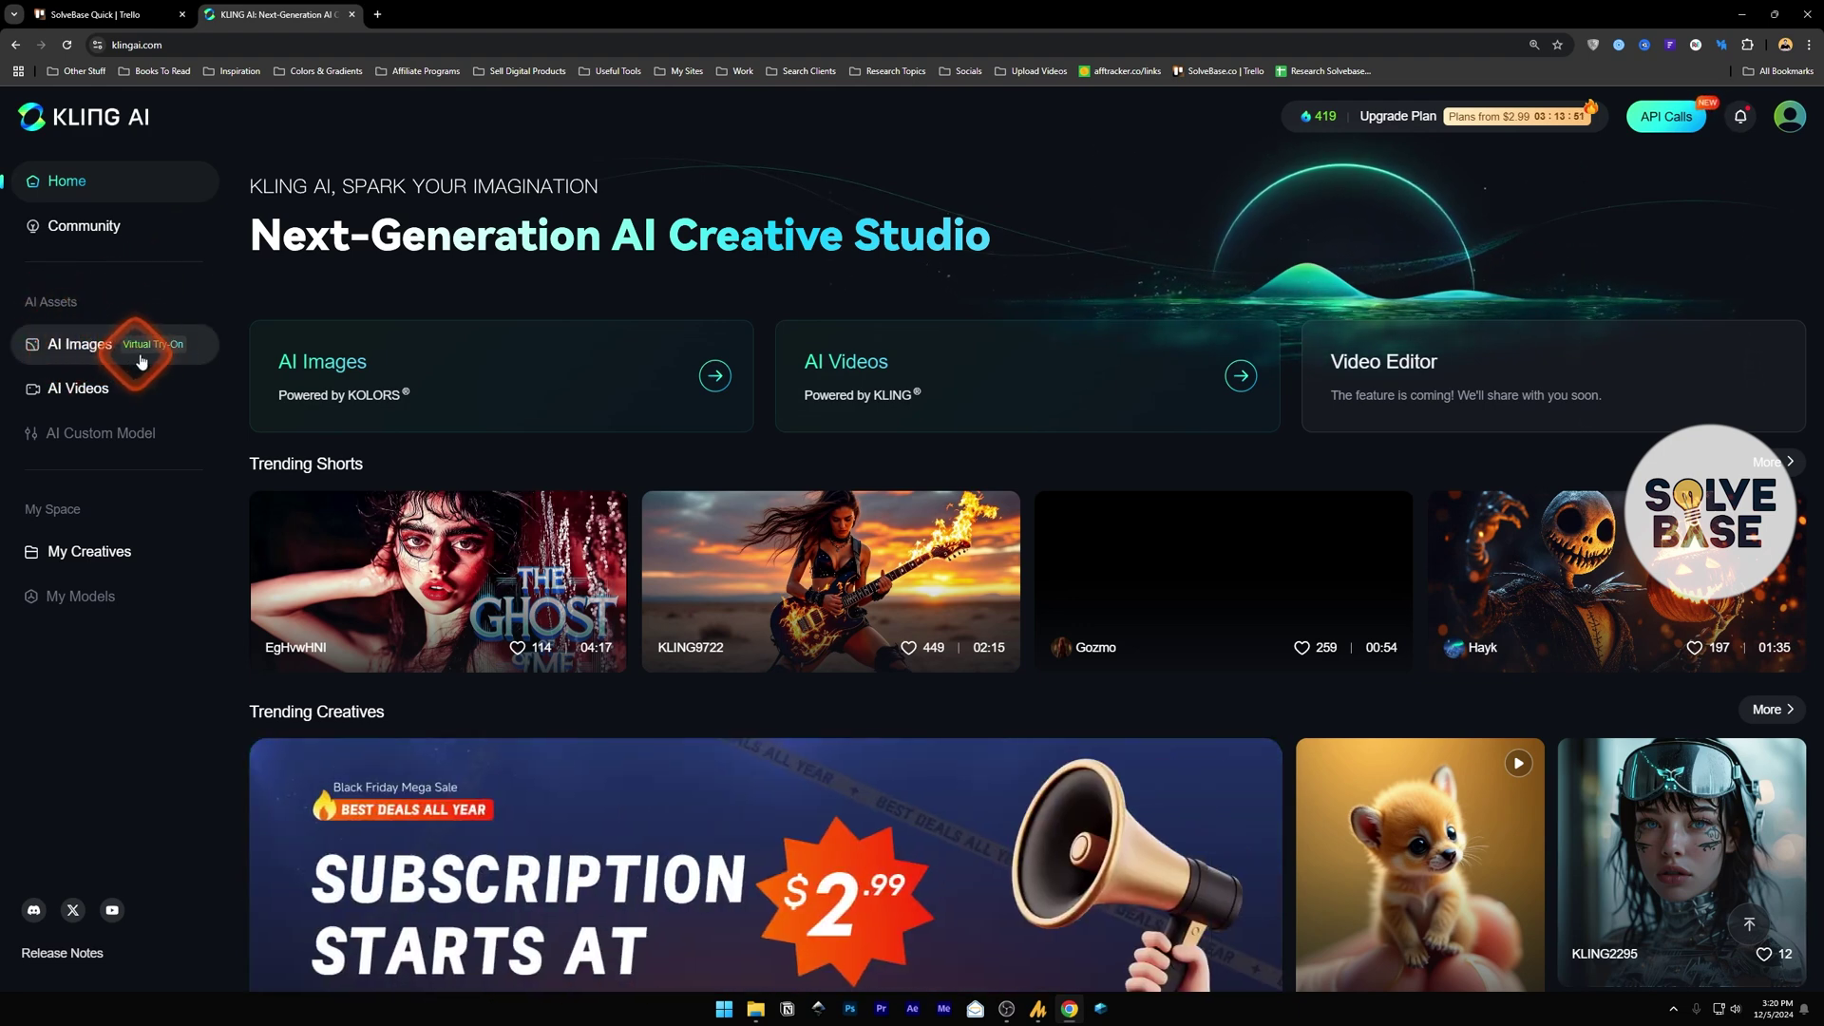
Step: Open the AI Images creative space from the Kling AI home page sidebar
click(96, 346)
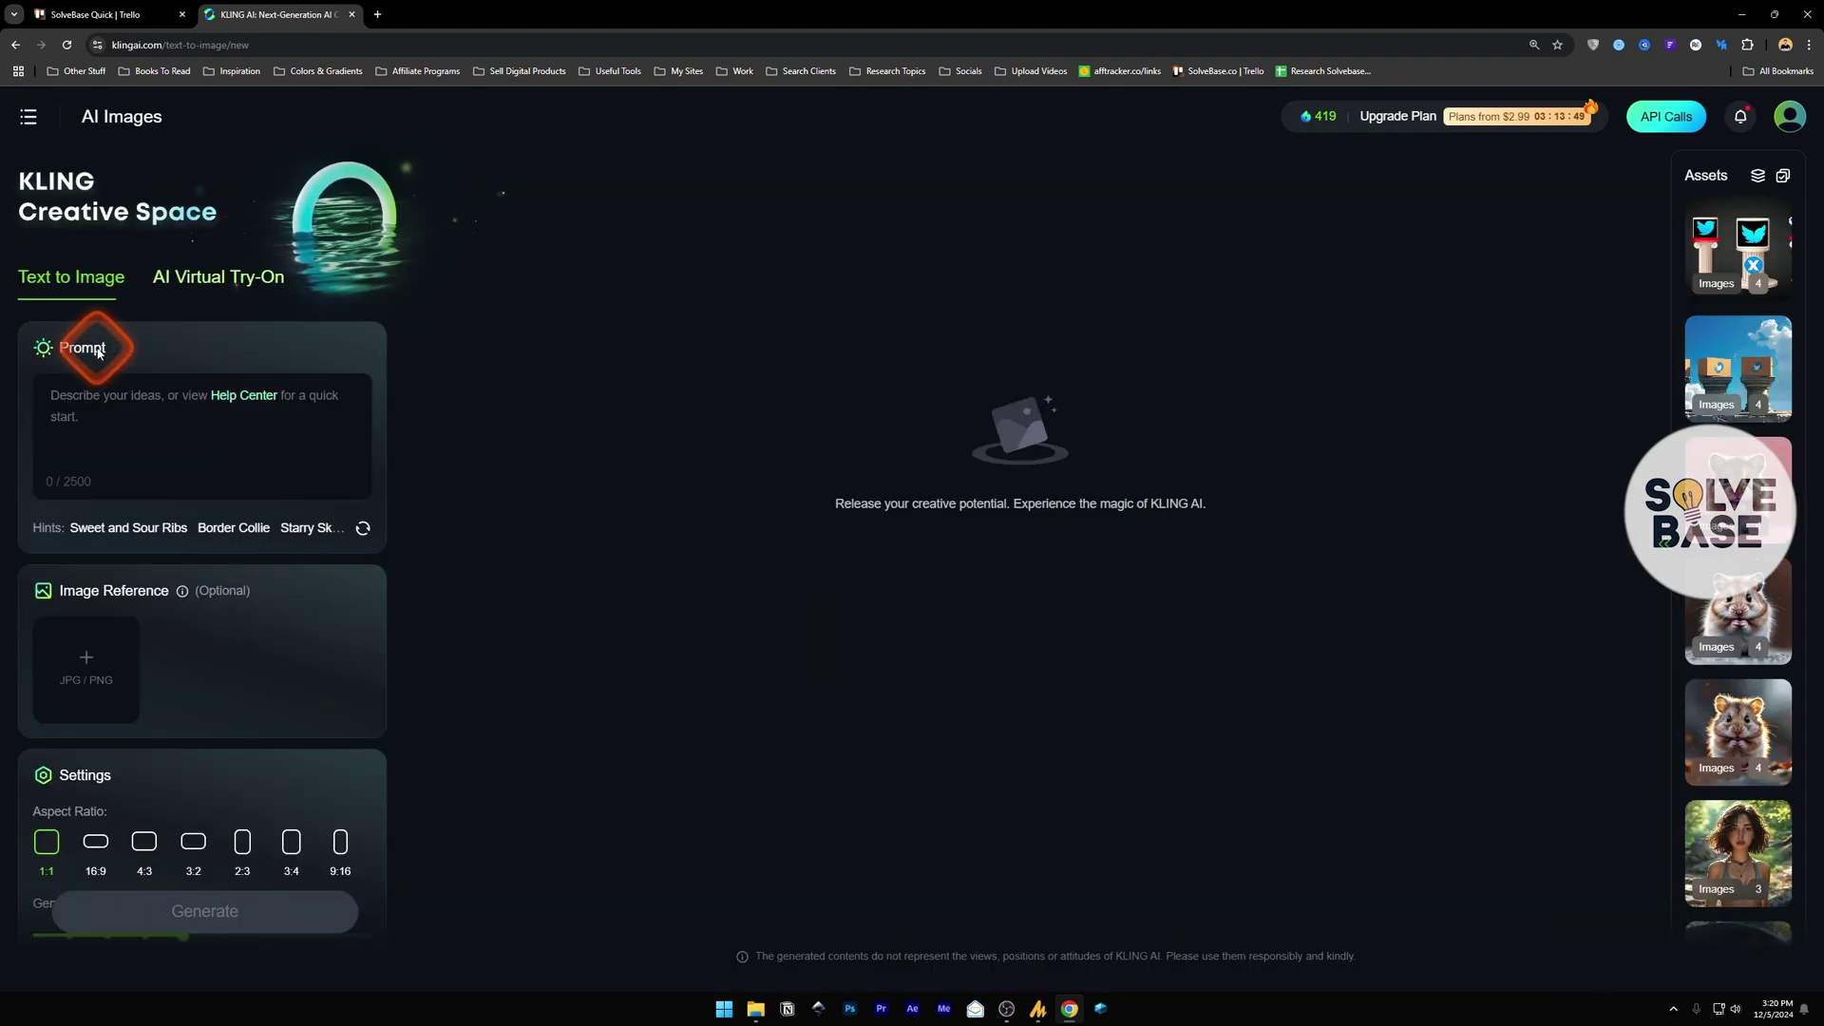
Step: Switch to AI Virtual Try-On and load the black dress with pink bow collar as the garment
click(189, 285)
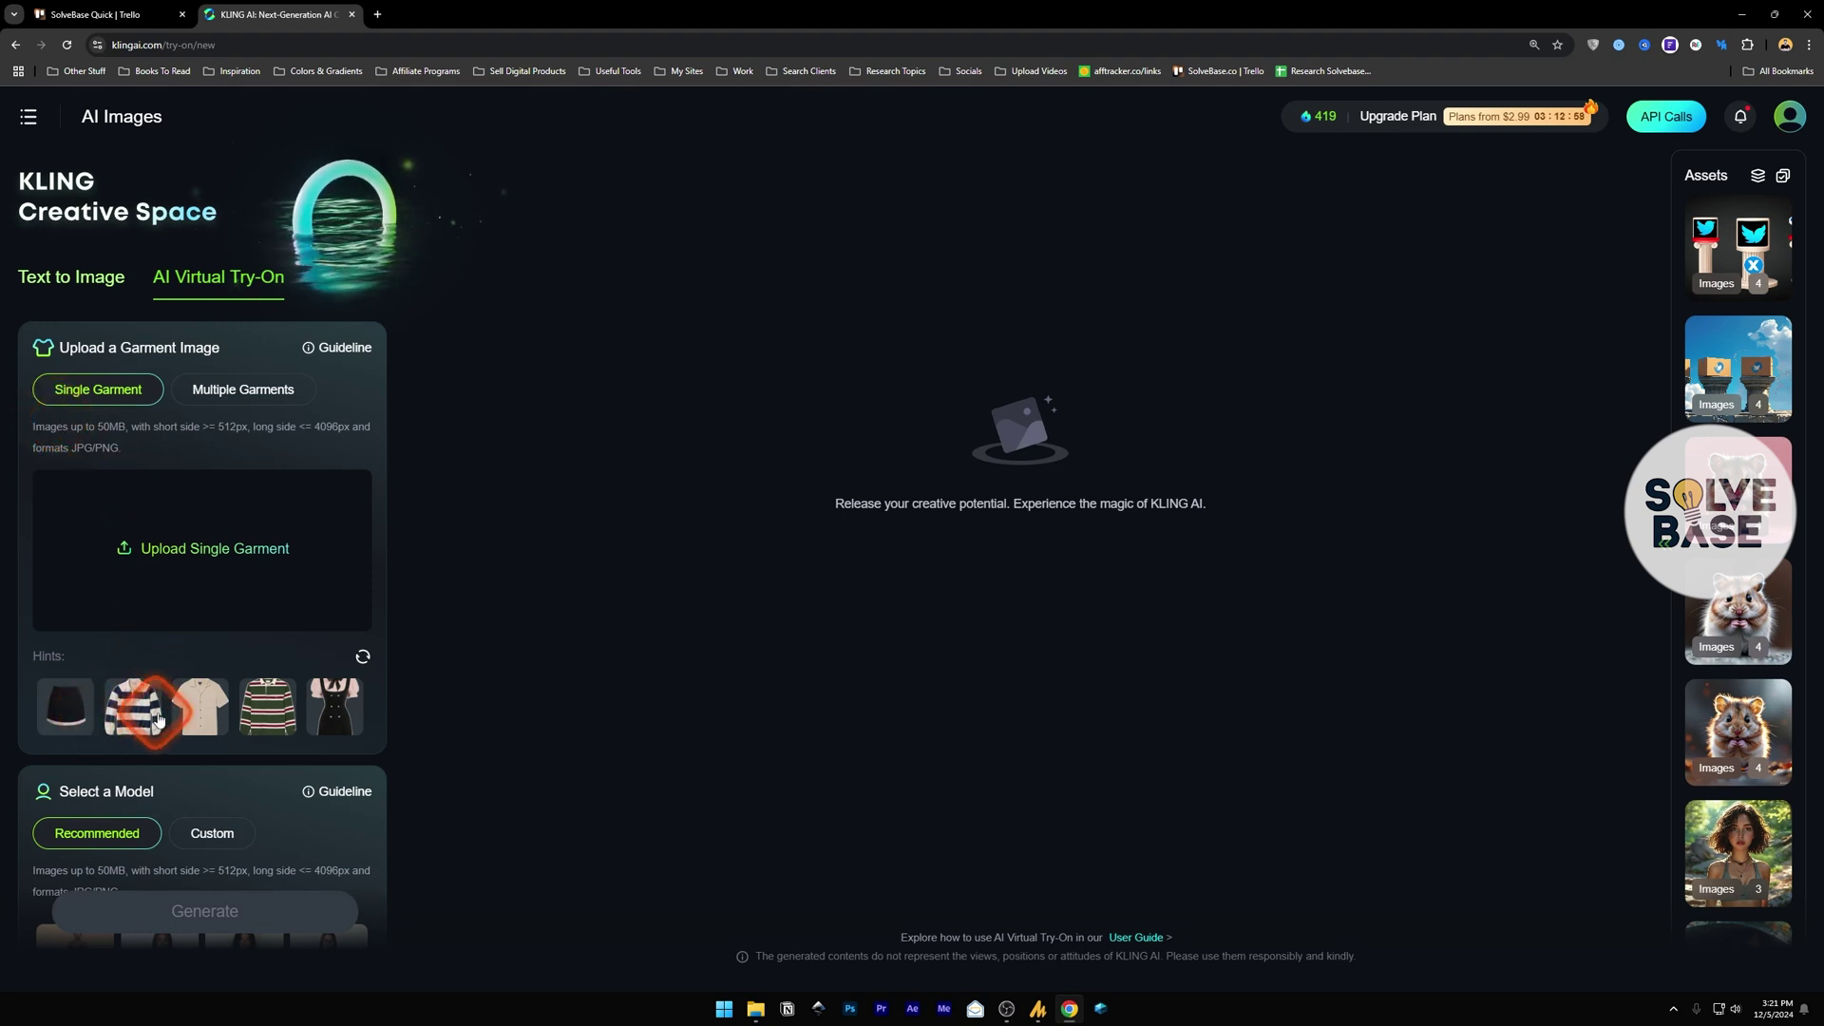
click(334, 716)
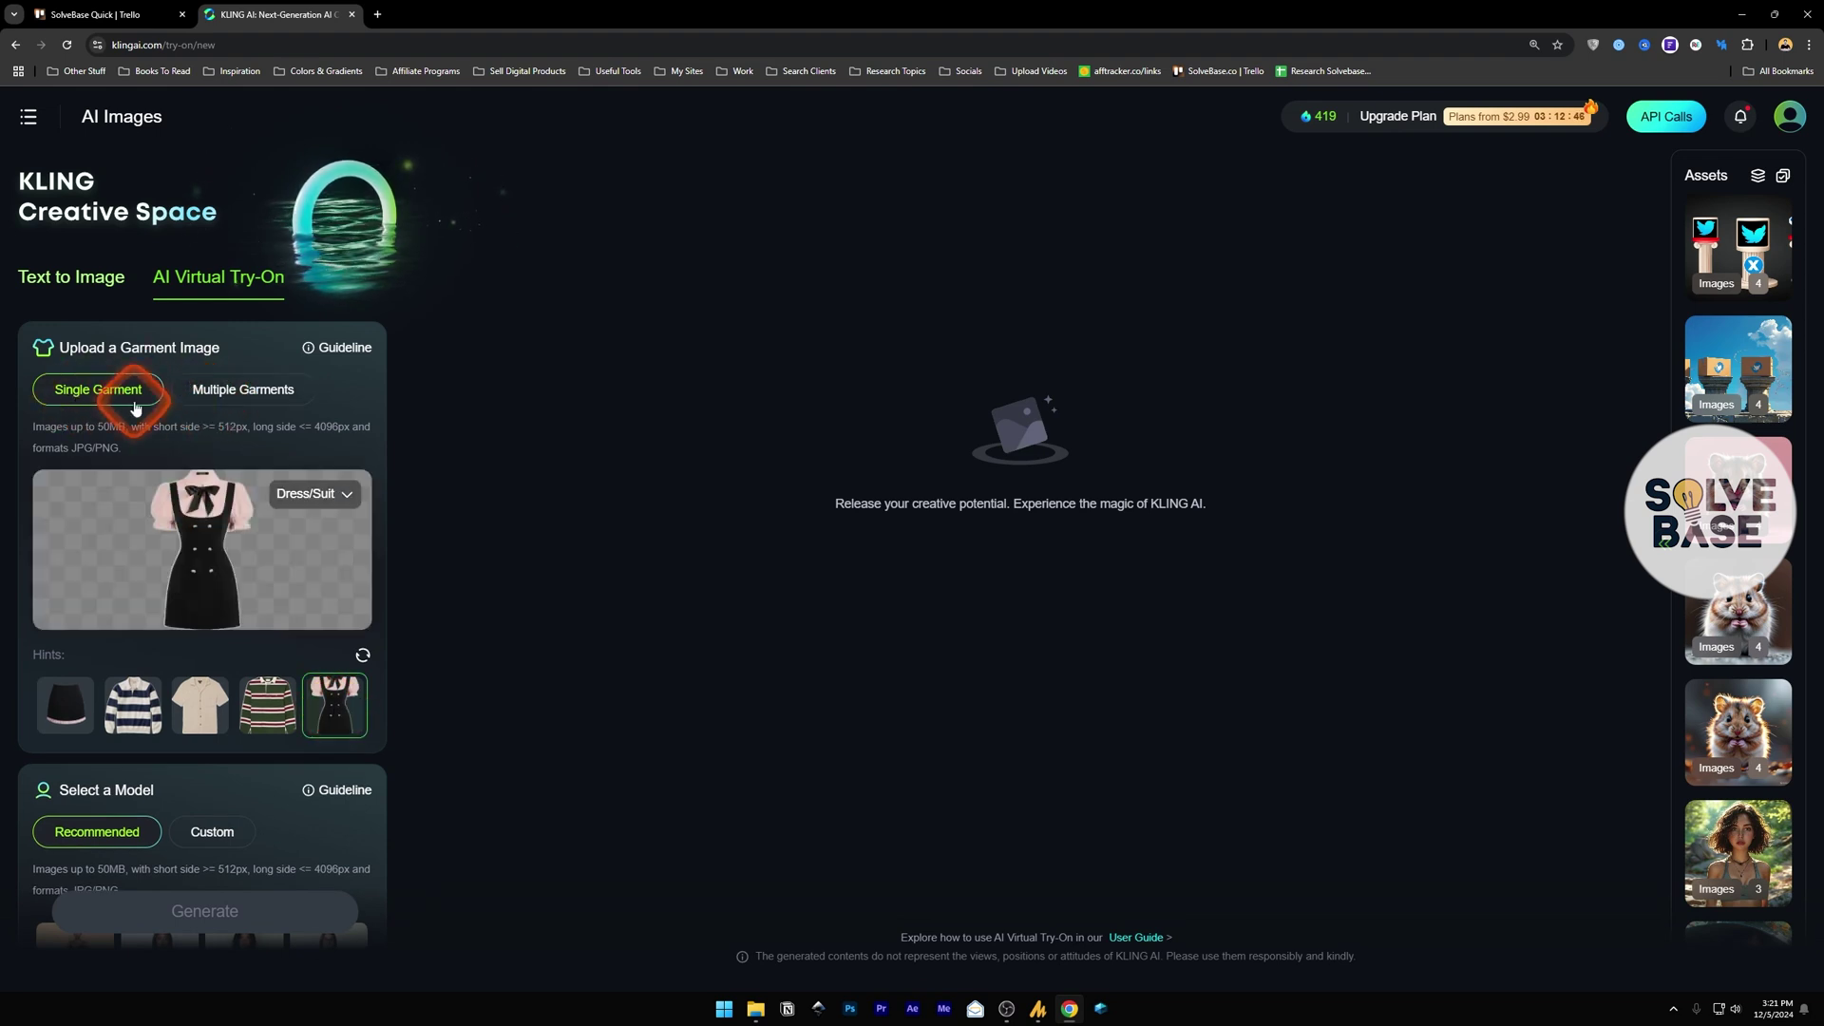
Step: Choose the recommended model in the white top and jeans
scroll(190, 408, down, 3)
click(195, 567)
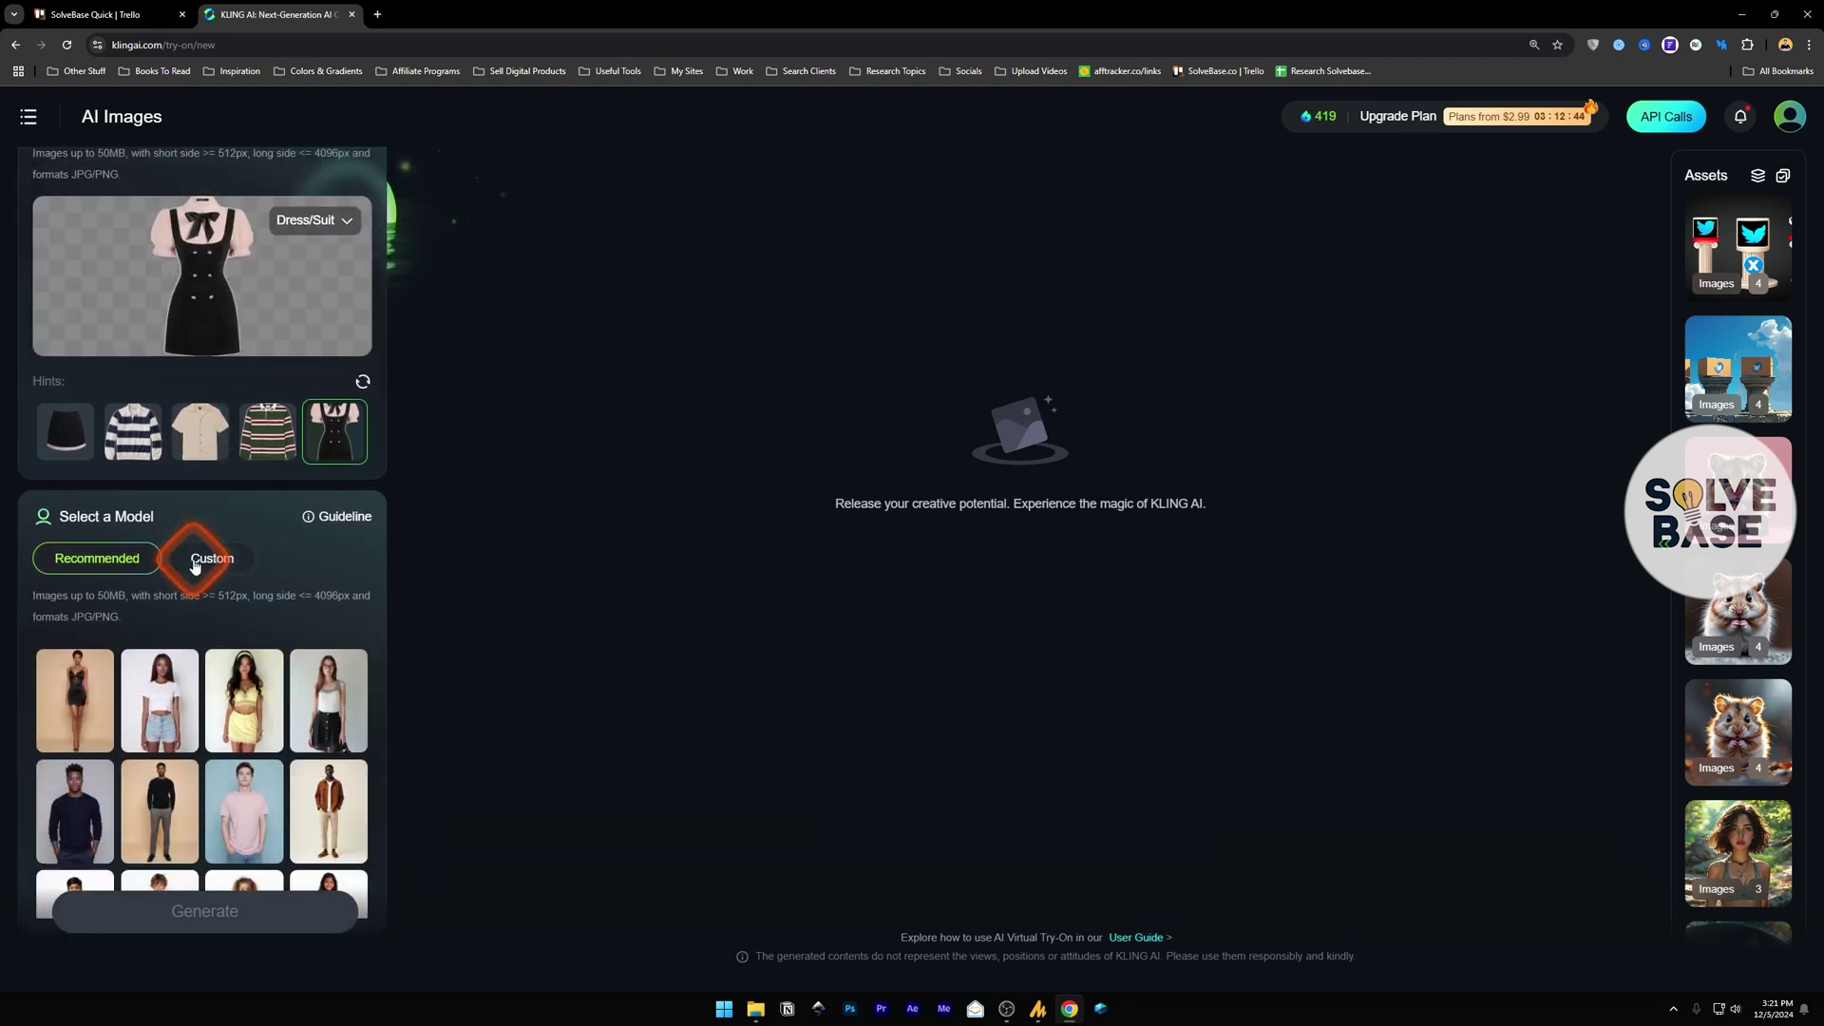
scroll(193, 541, down, 1)
scroll(191, 518, up, 2)
scroll(196, 591, down, 2)
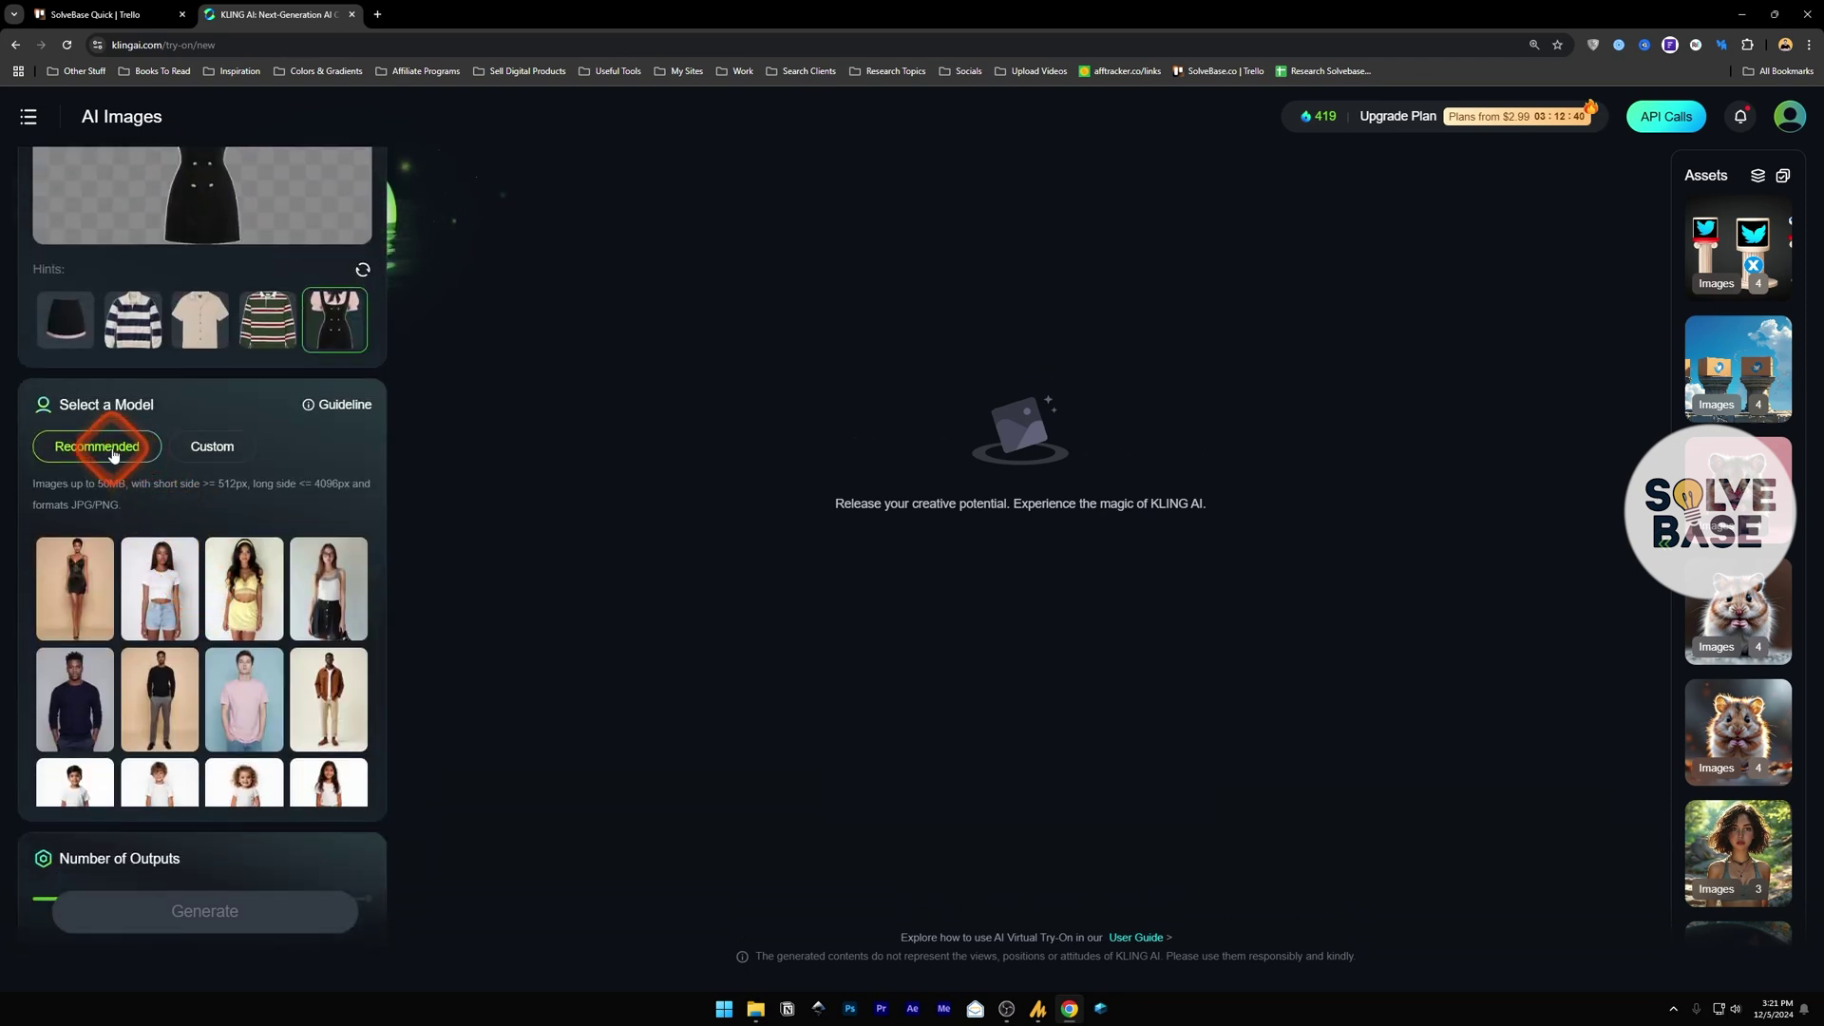
scroll(157, 684, down, 5)
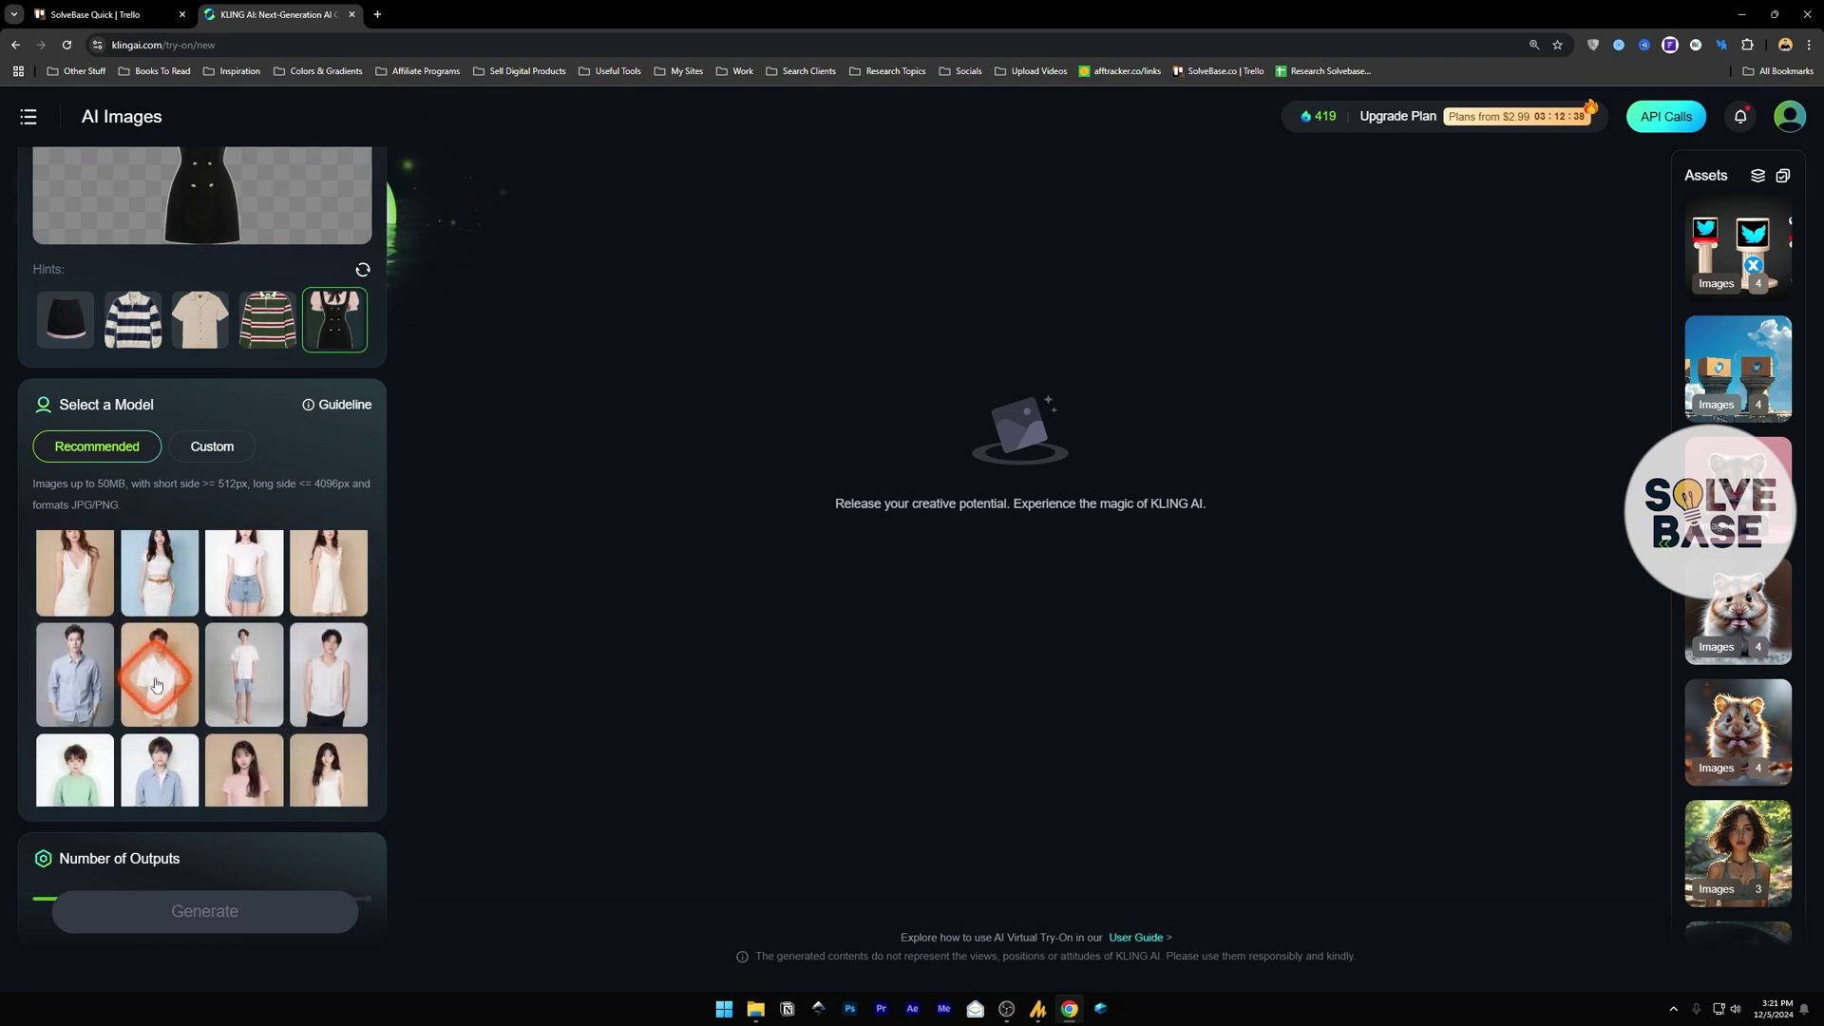
scroll(157, 684, up, 2)
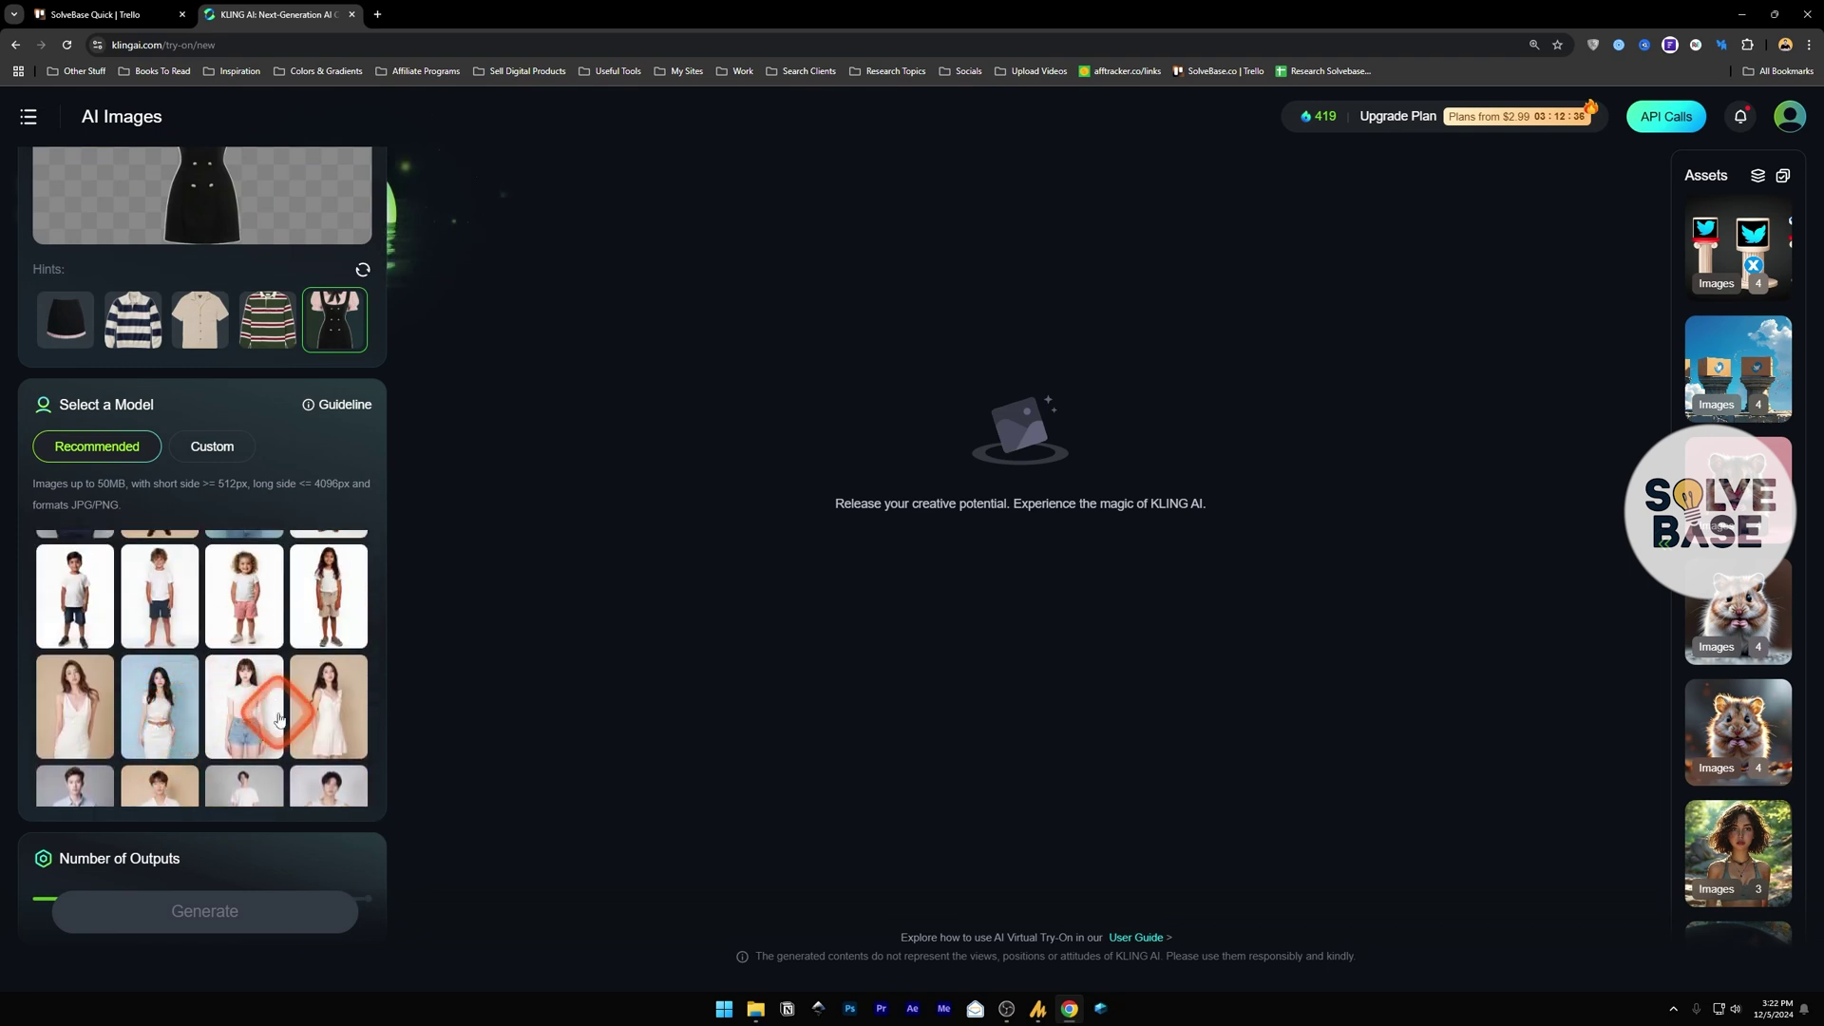
click(279, 719)
Step: Set Number of Outputs to 1 and generate the dress try-on
scroll(209, 741, down, 3)
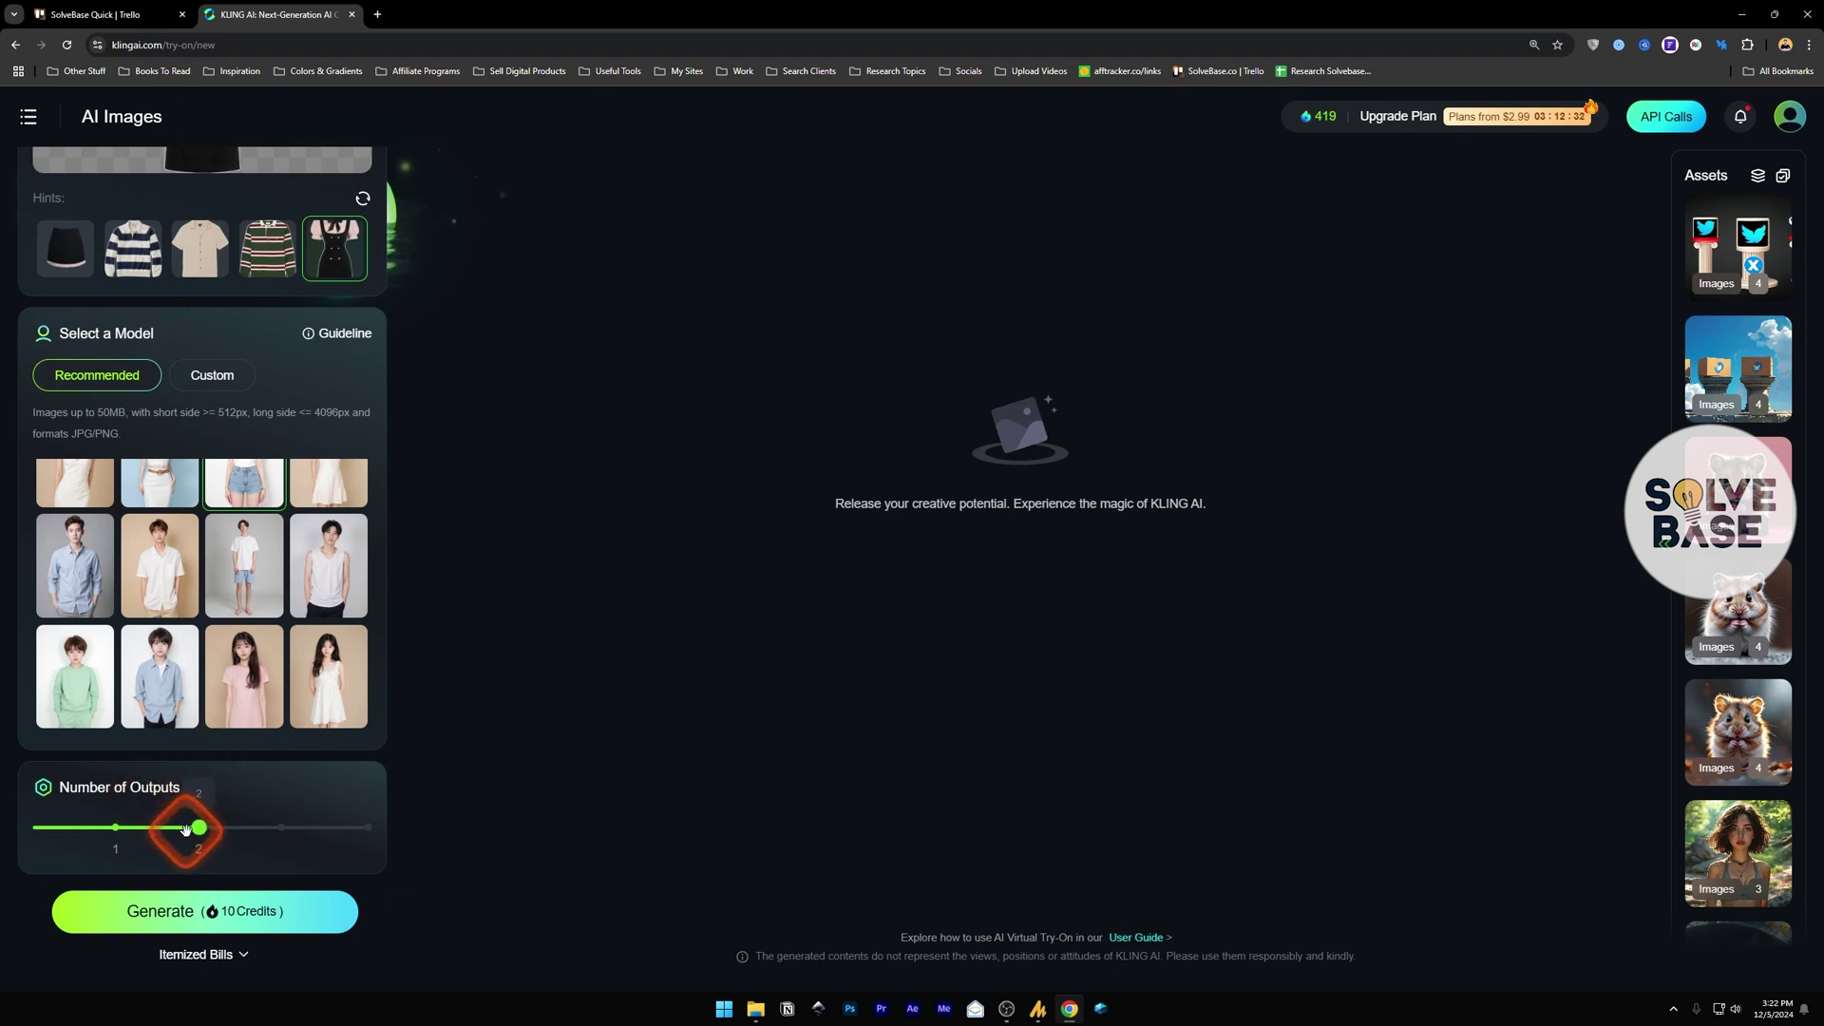
drag(199, 827, 354, 828)
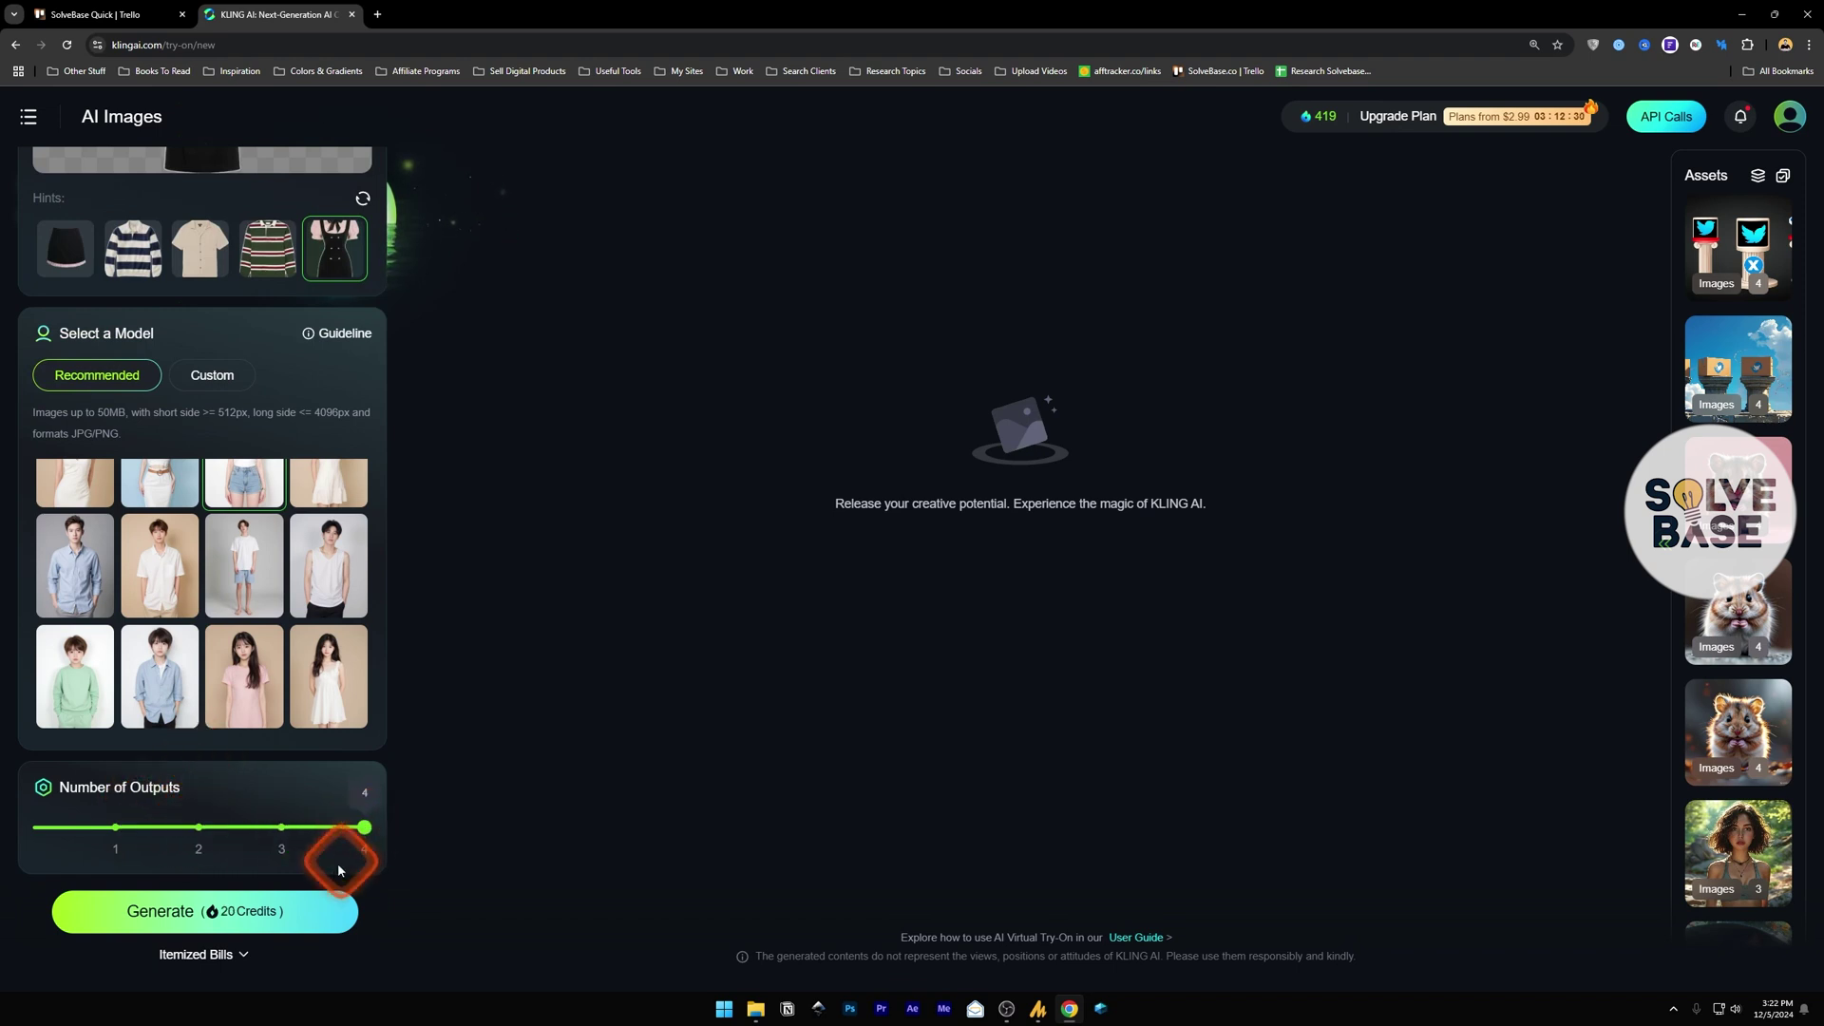
click(226, 922)
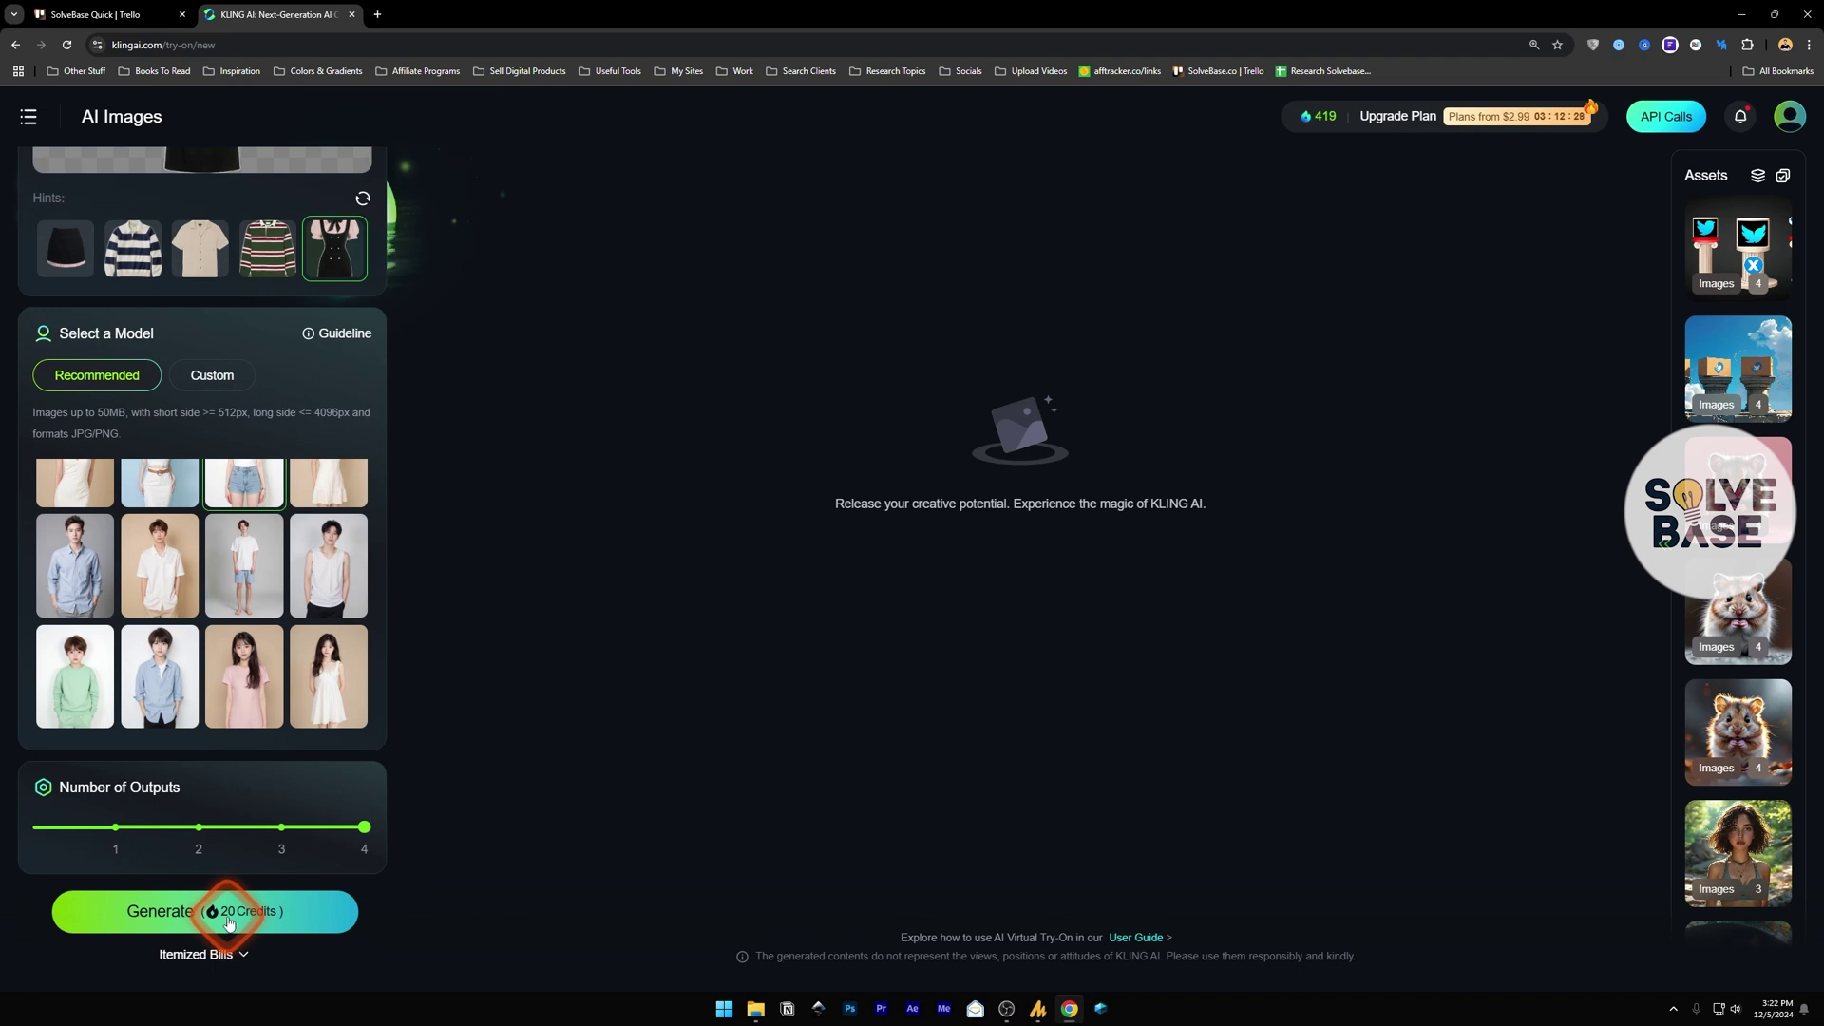
drag(364, 827, 115, 825)
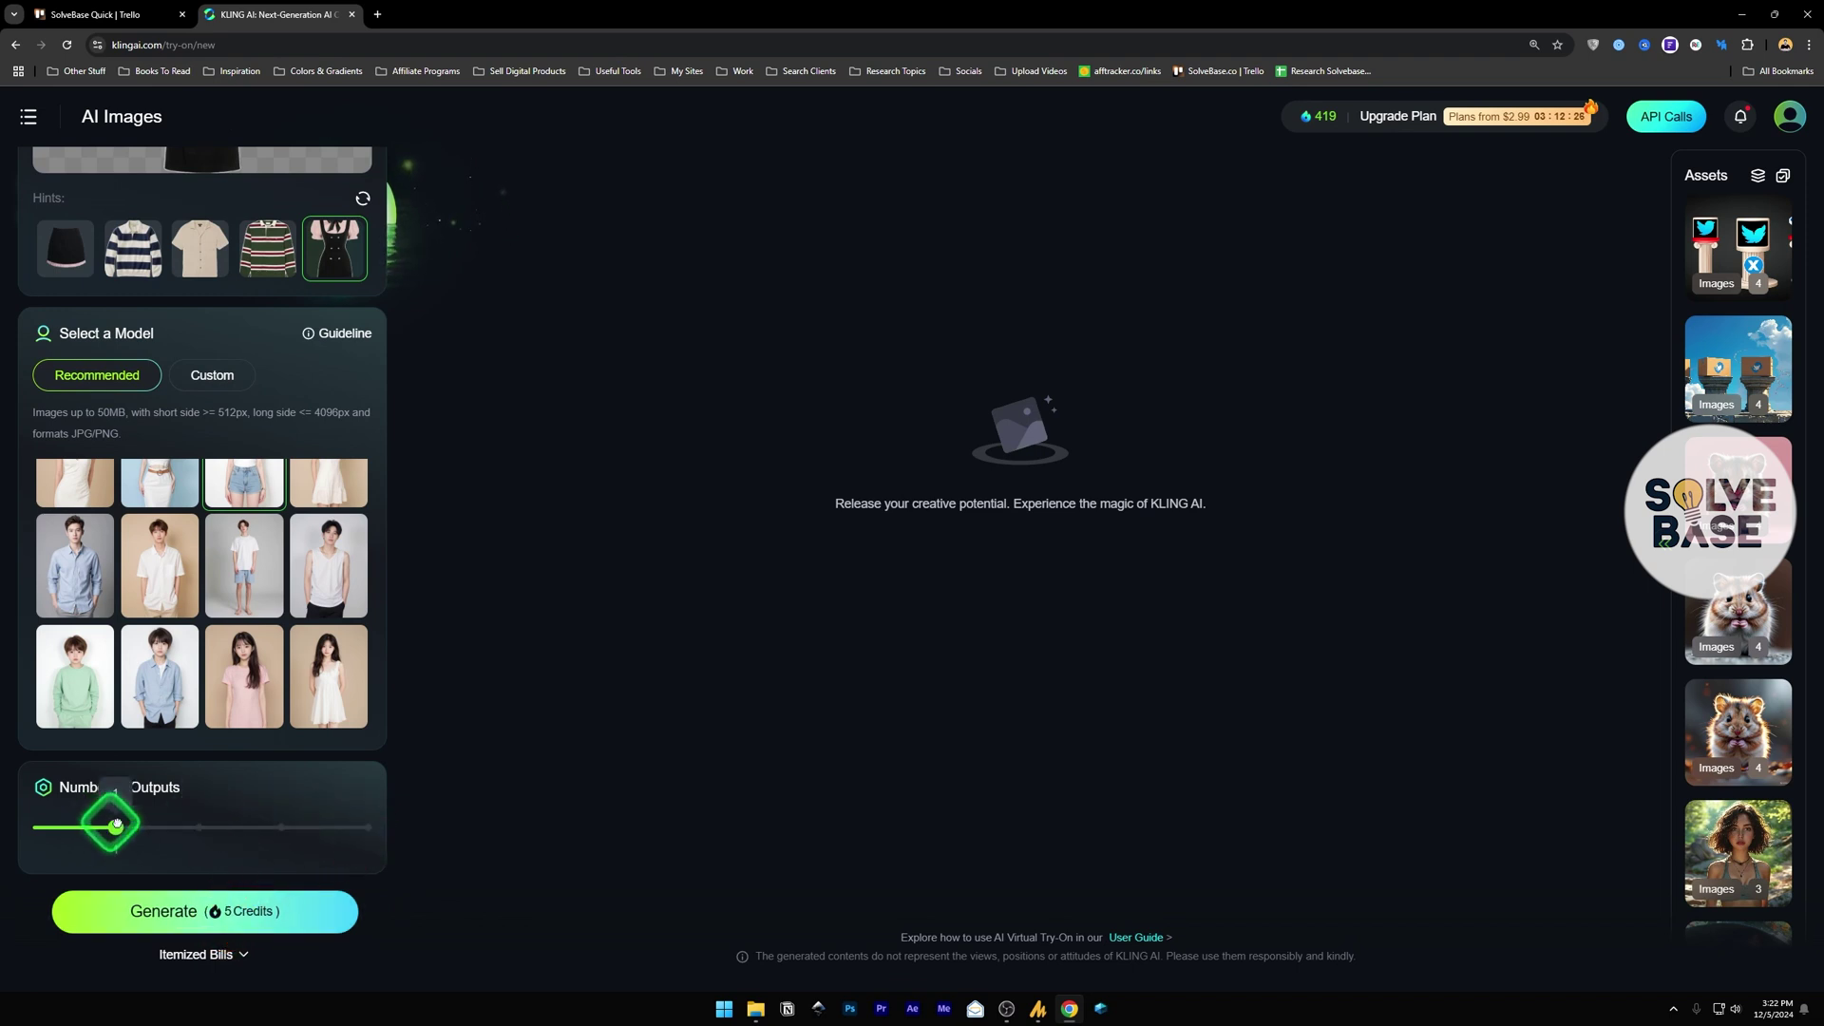
click(232, 924)
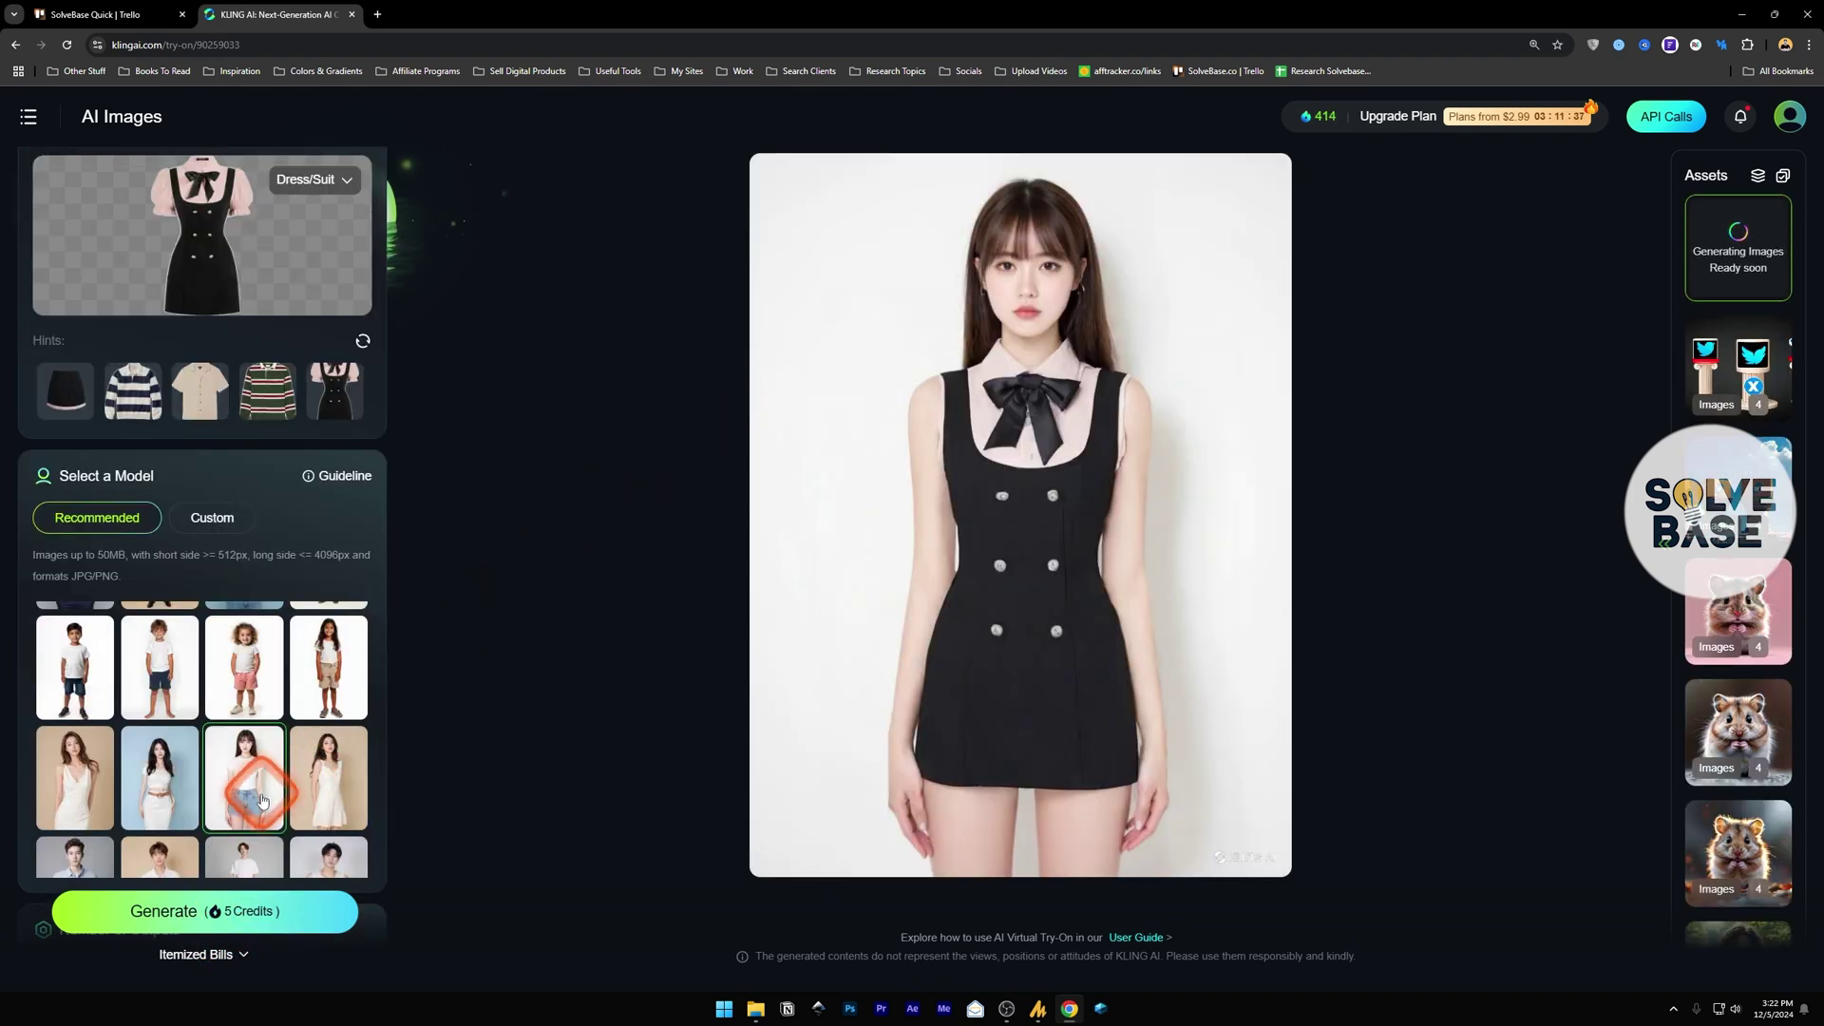
Step: Review the black bow dress result, then switch the garment input to Multiple Garments
click(211, 233)
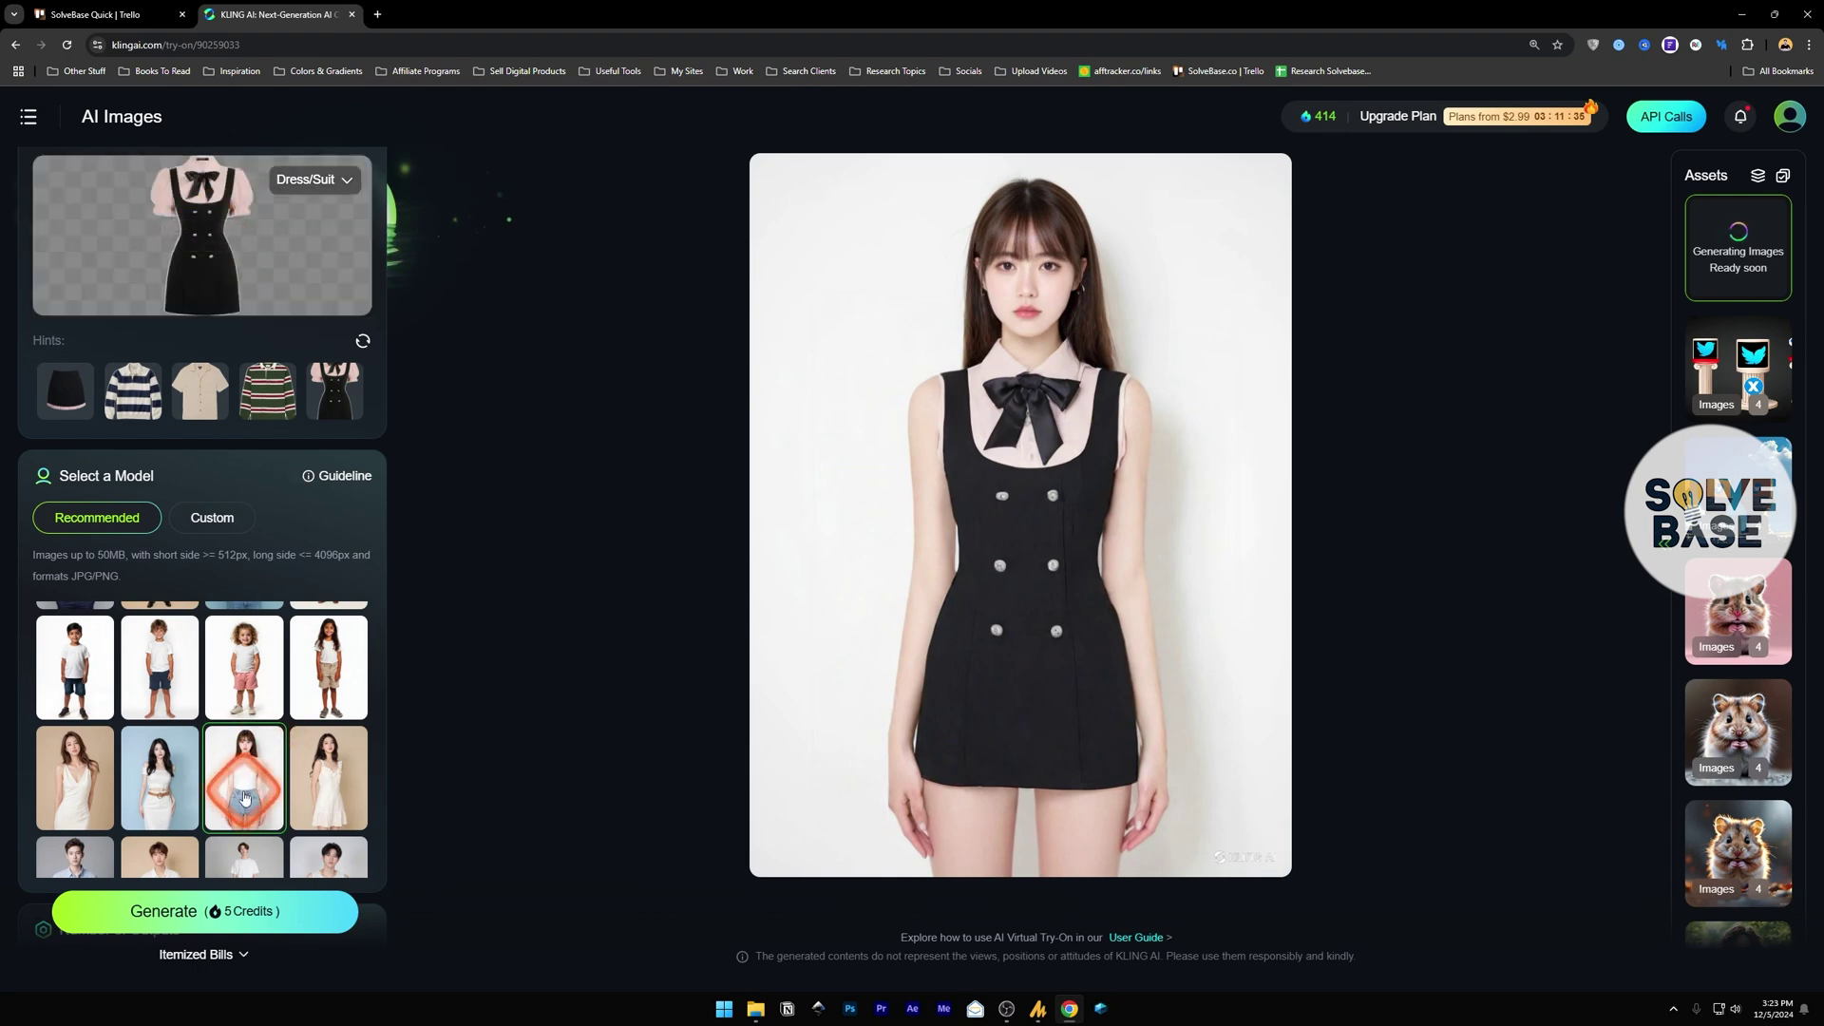
click(573, 515)
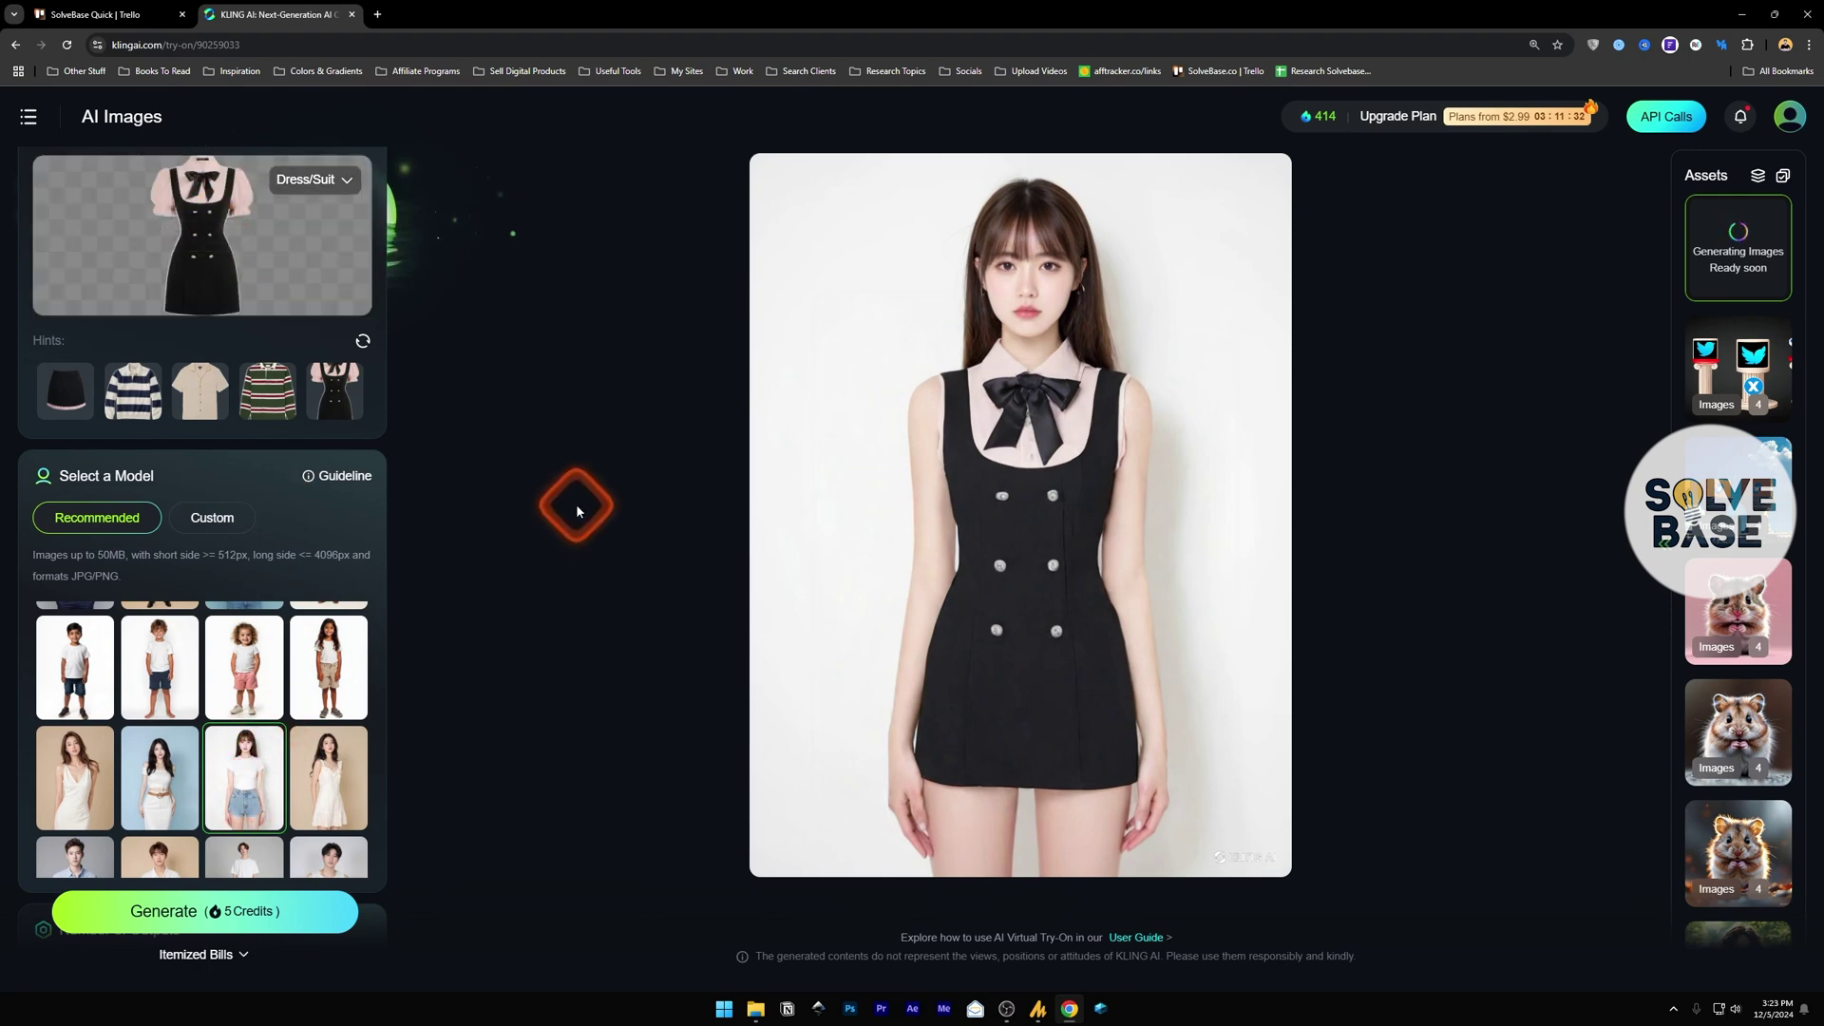
scroll(242, 335, up, 2)
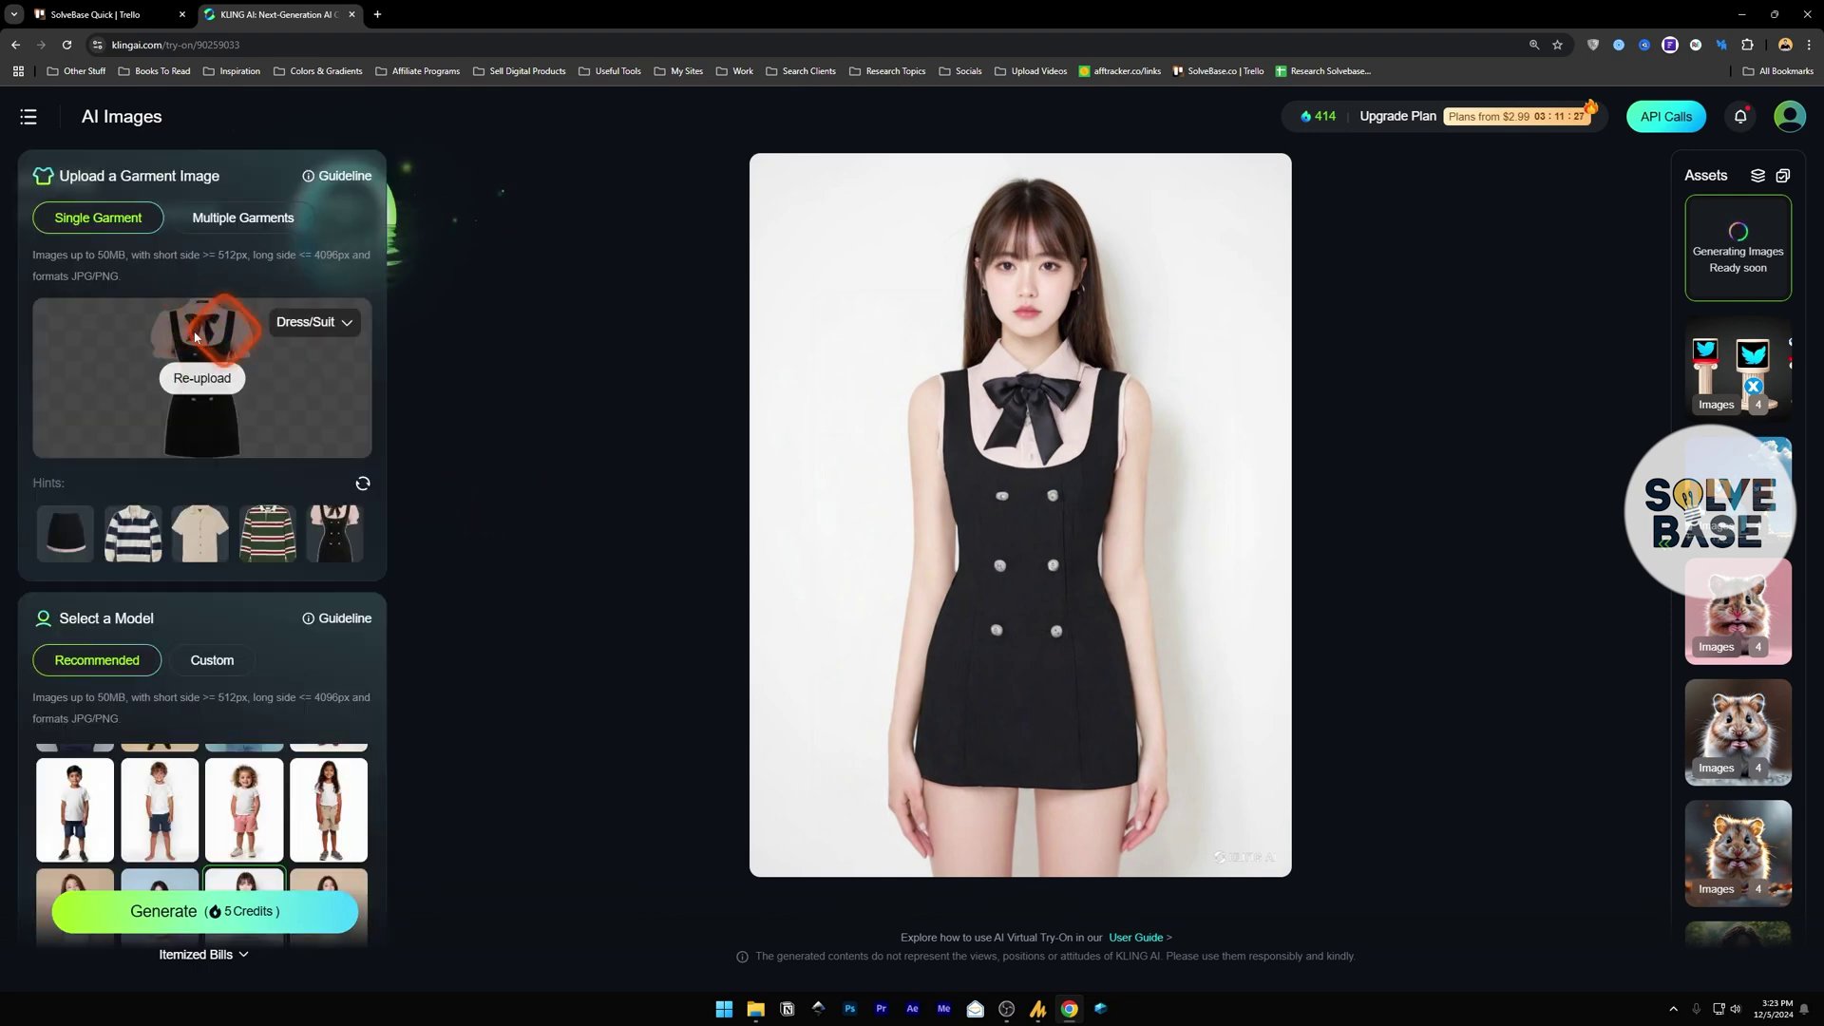
click(257, 225)
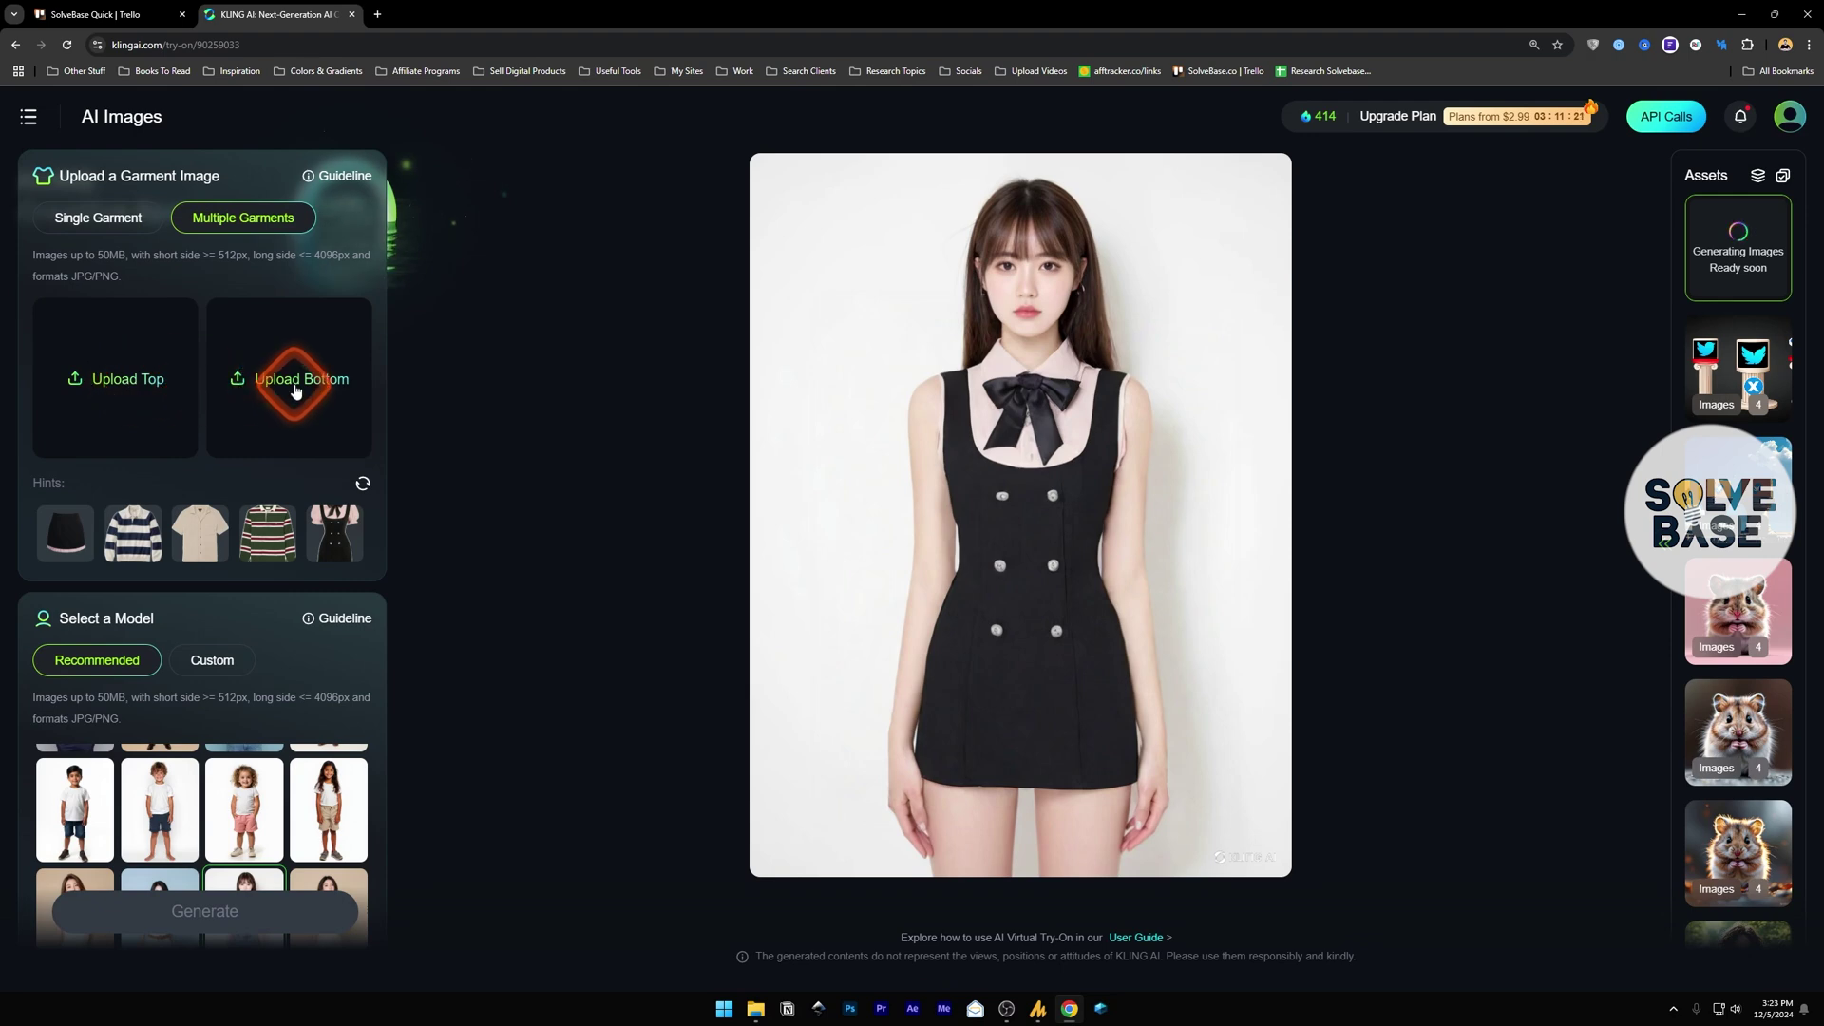
Step: Use the beige short-sleeve shirt as top and black skirt as bottom, and generate one output
click(204, 542)
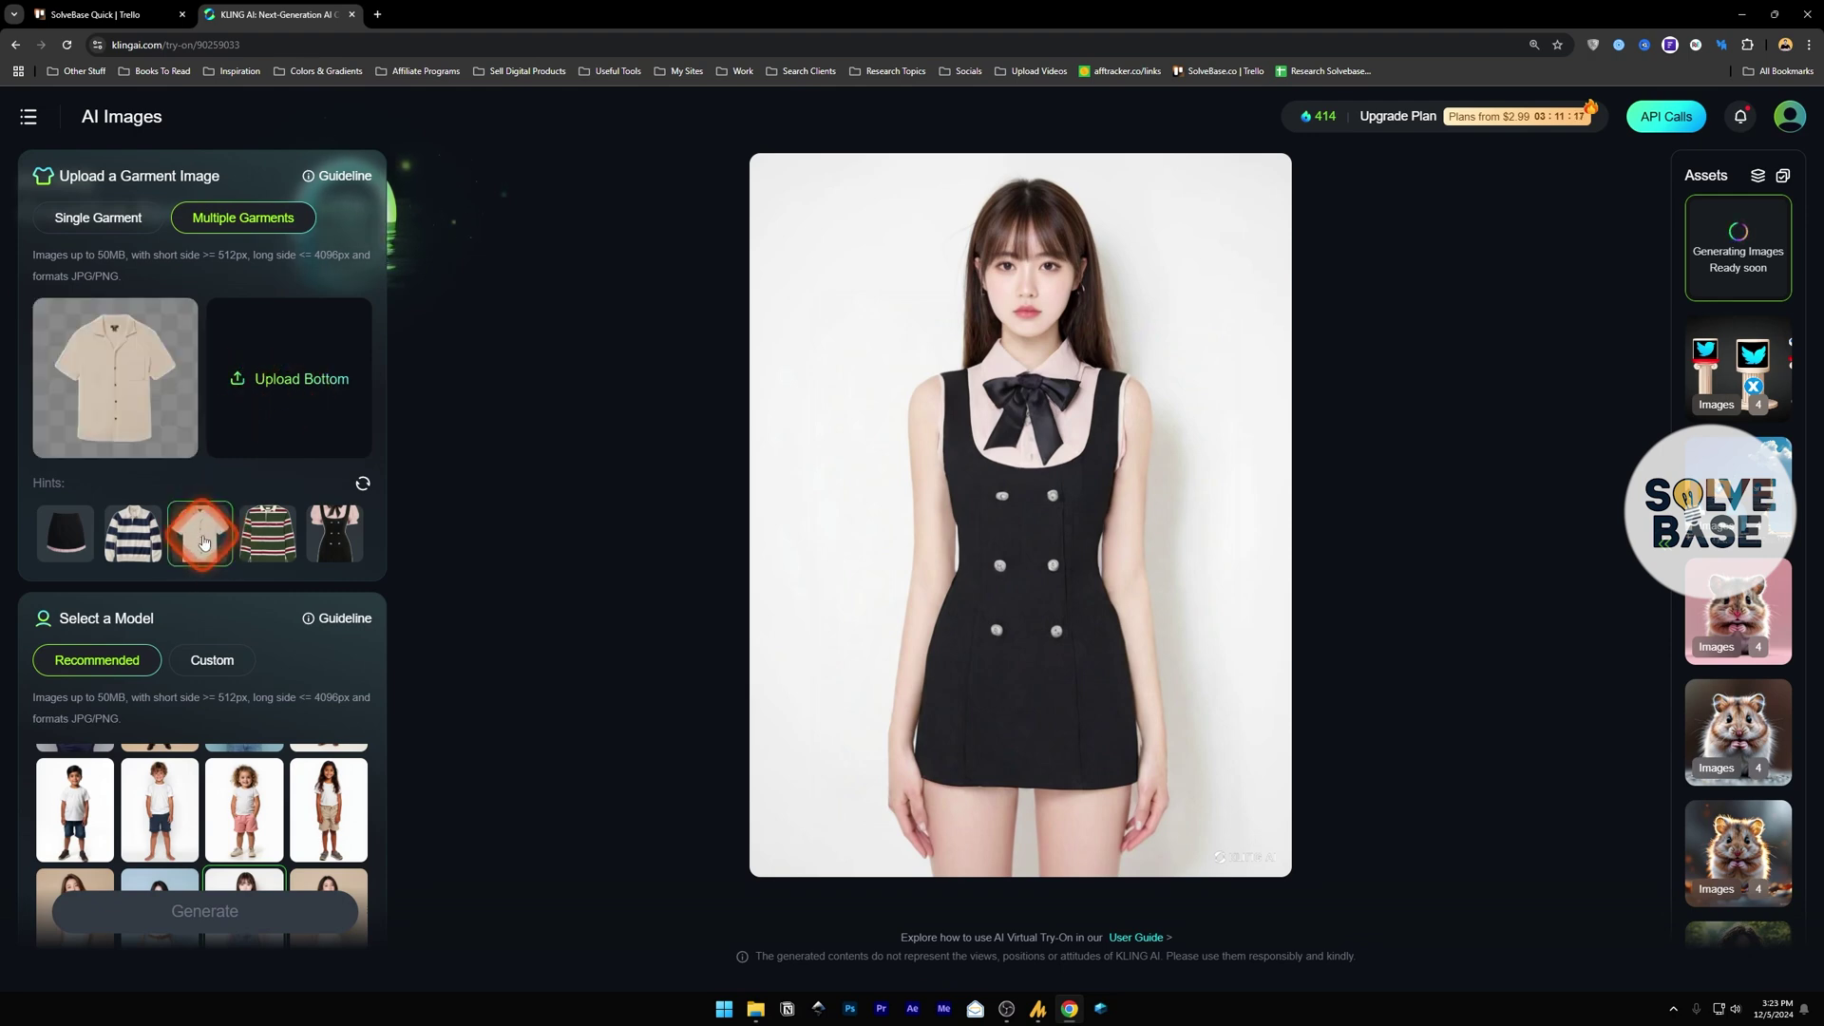
click(63, 532)
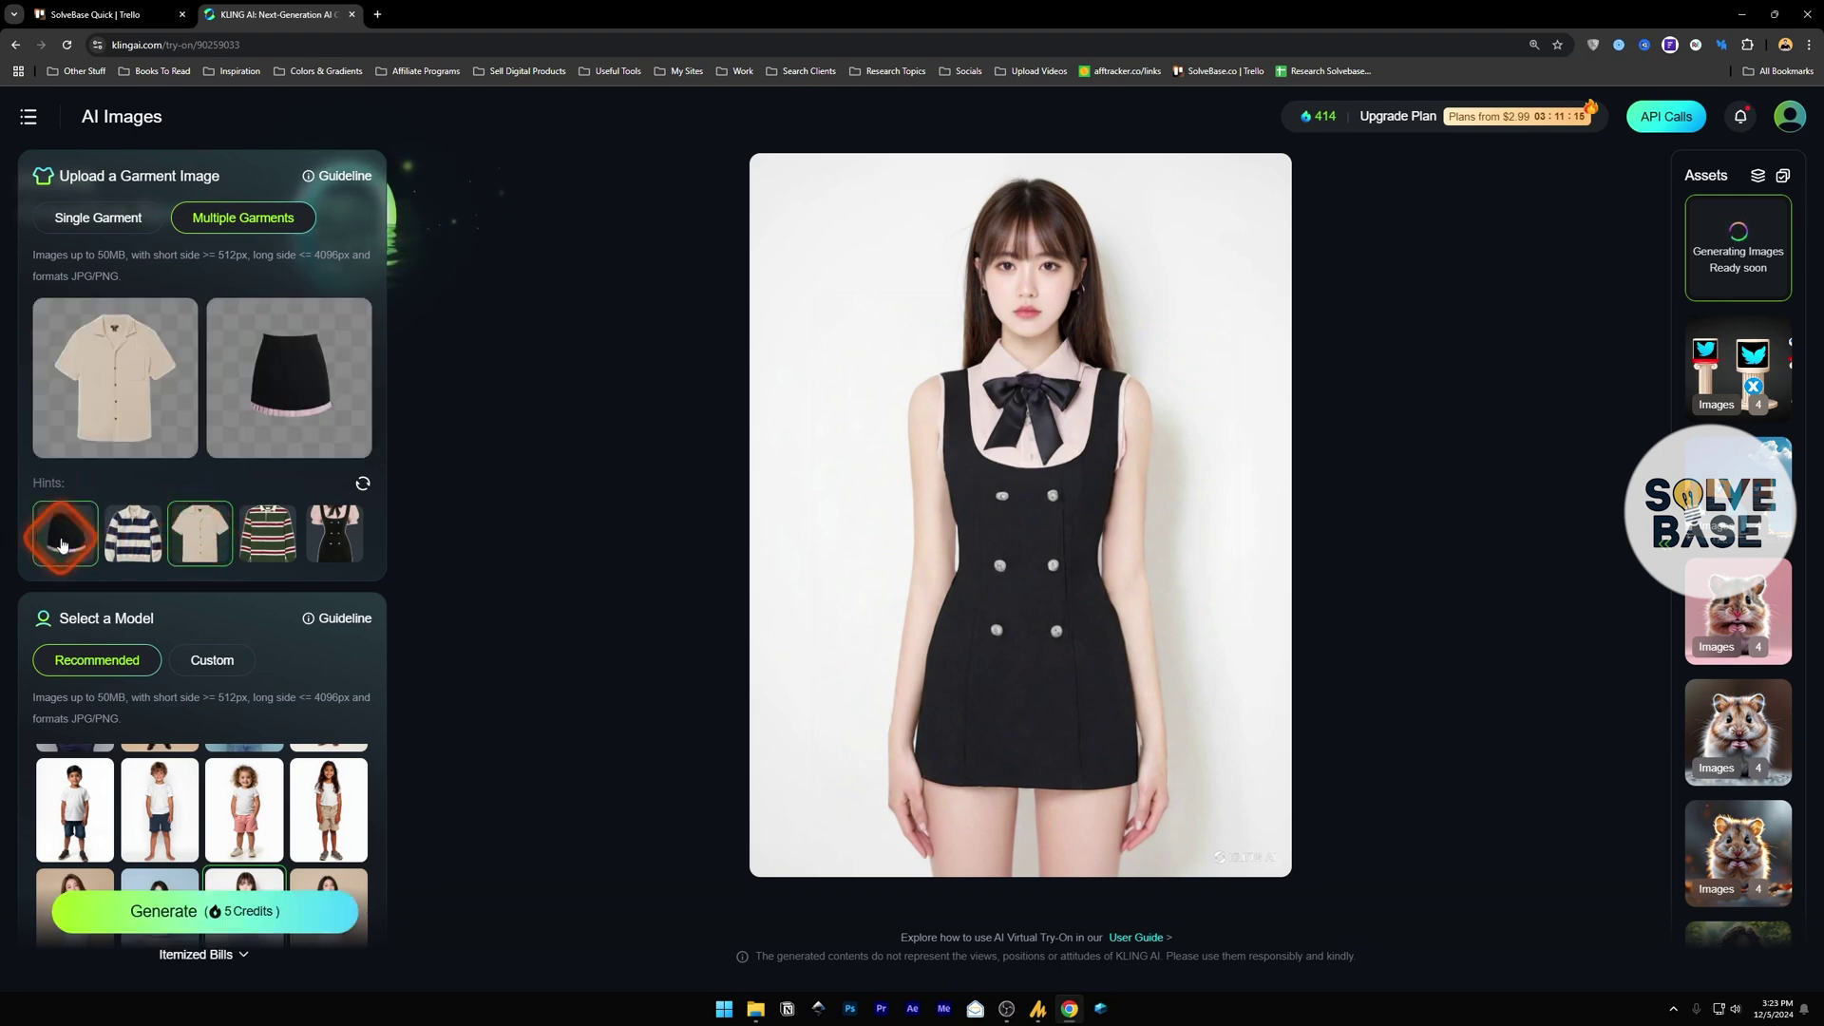
scroll(162, 651, down, 2)
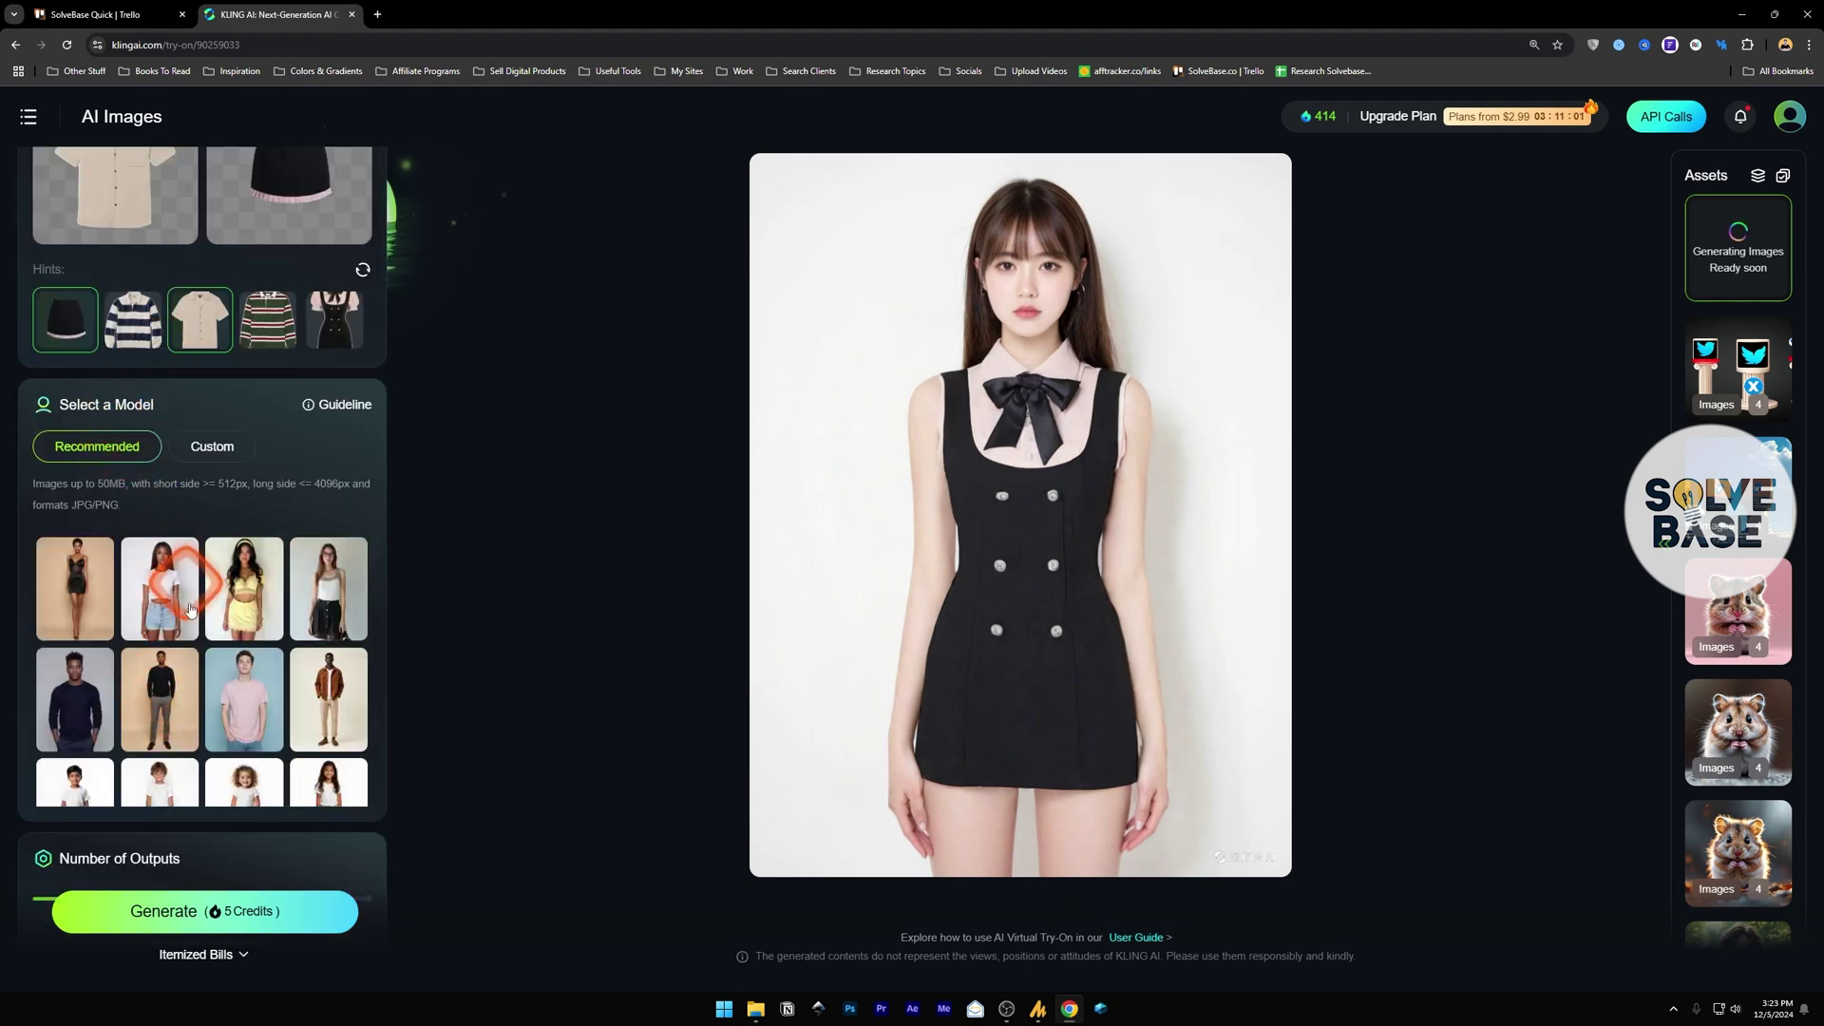
scroll(205, 653, down, 2)
scroll(205, 653, down, 2)
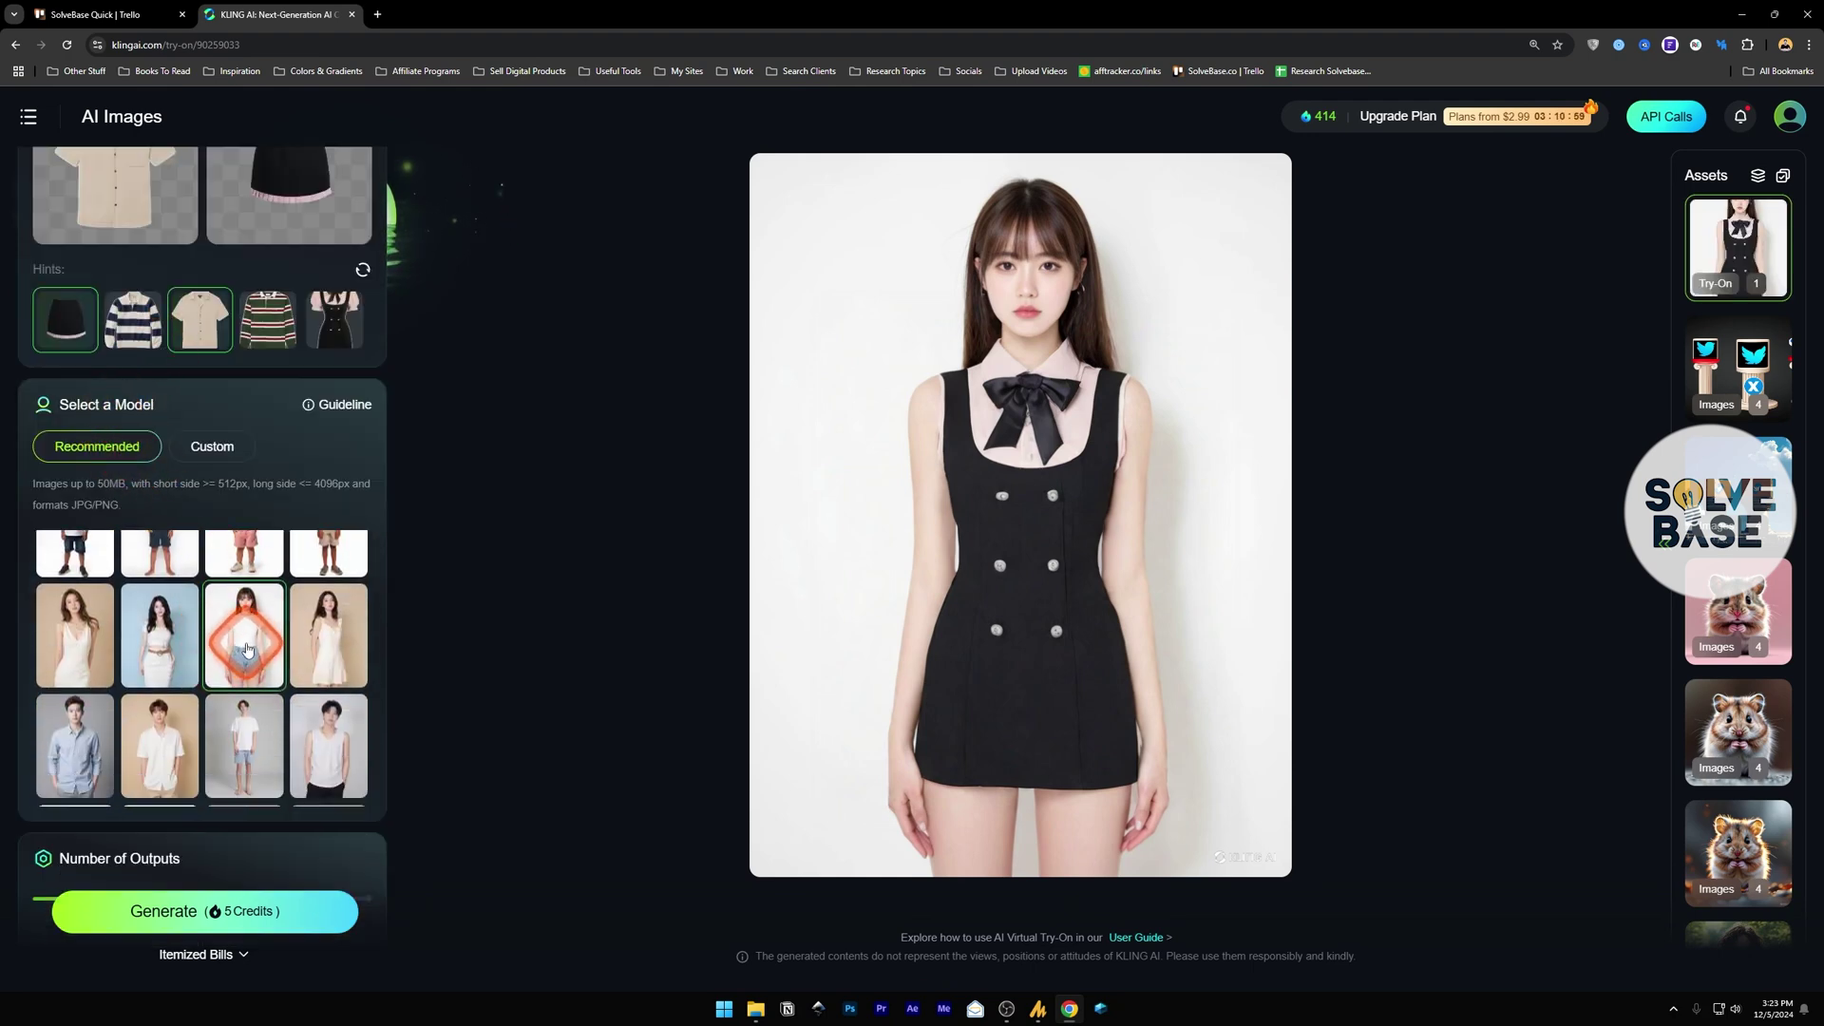
scroll(218, 671, down, 2)
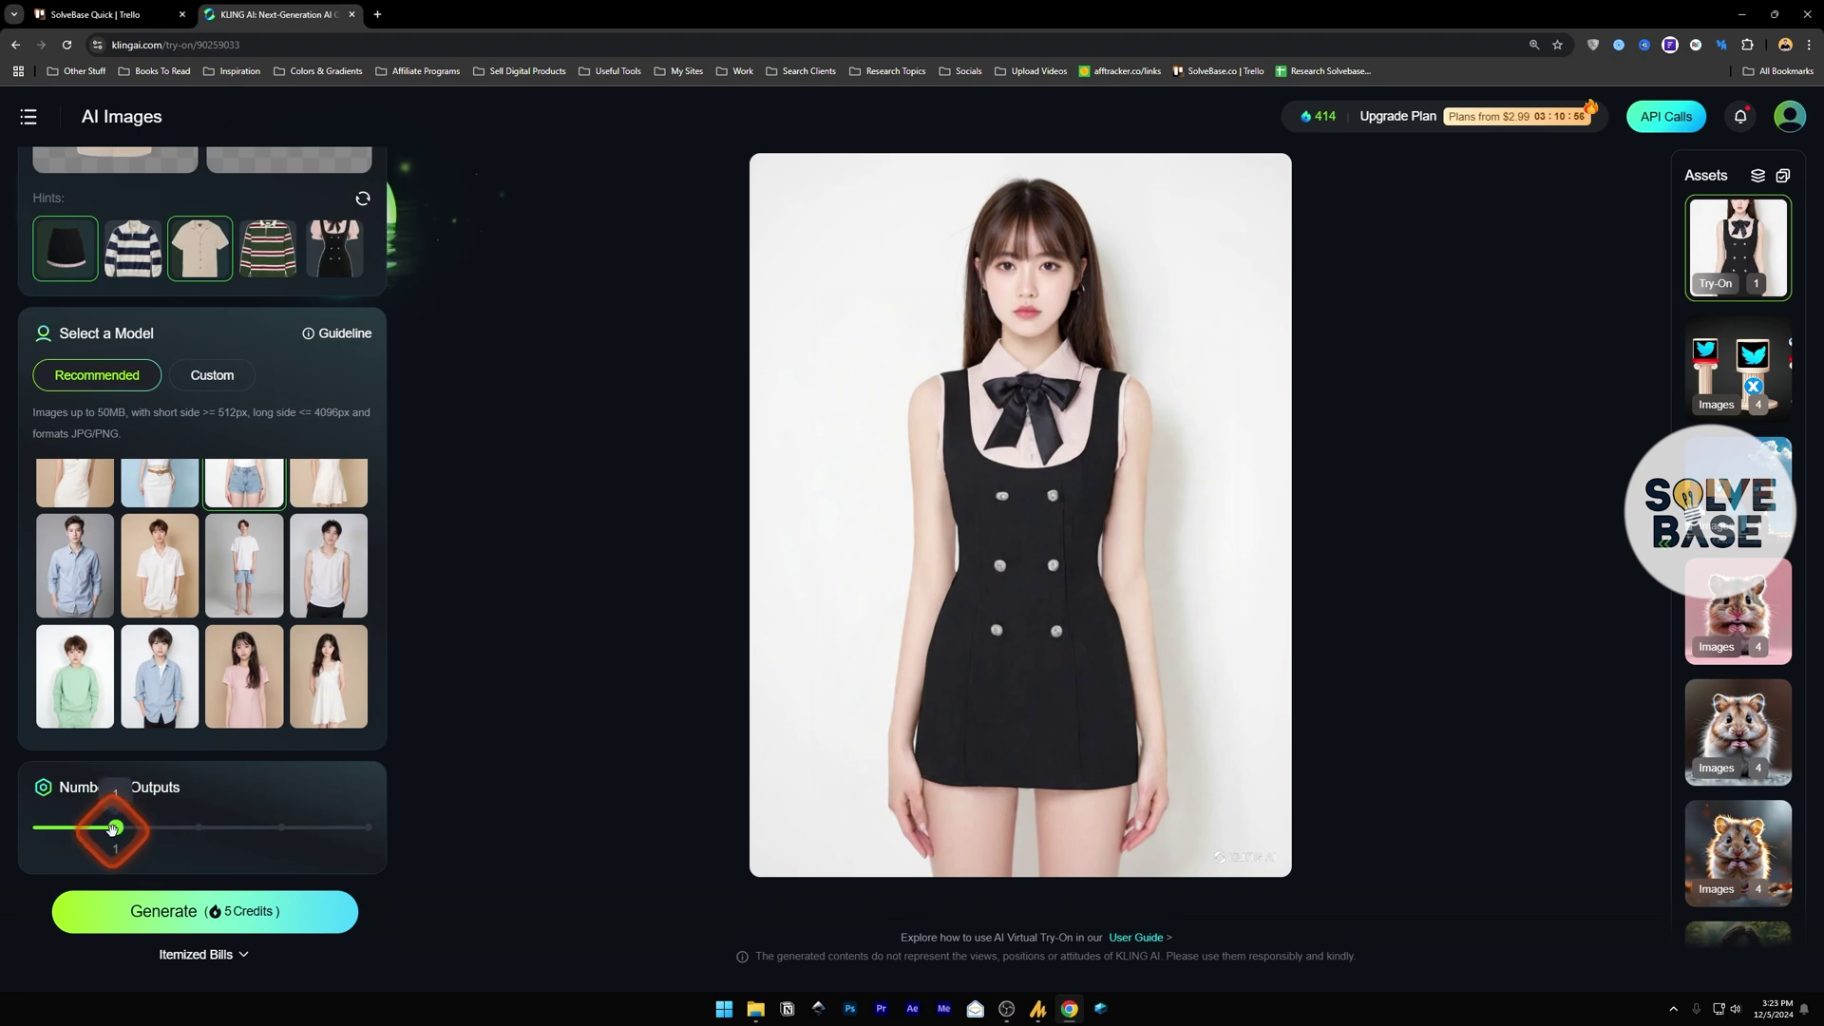
click(241, 915)
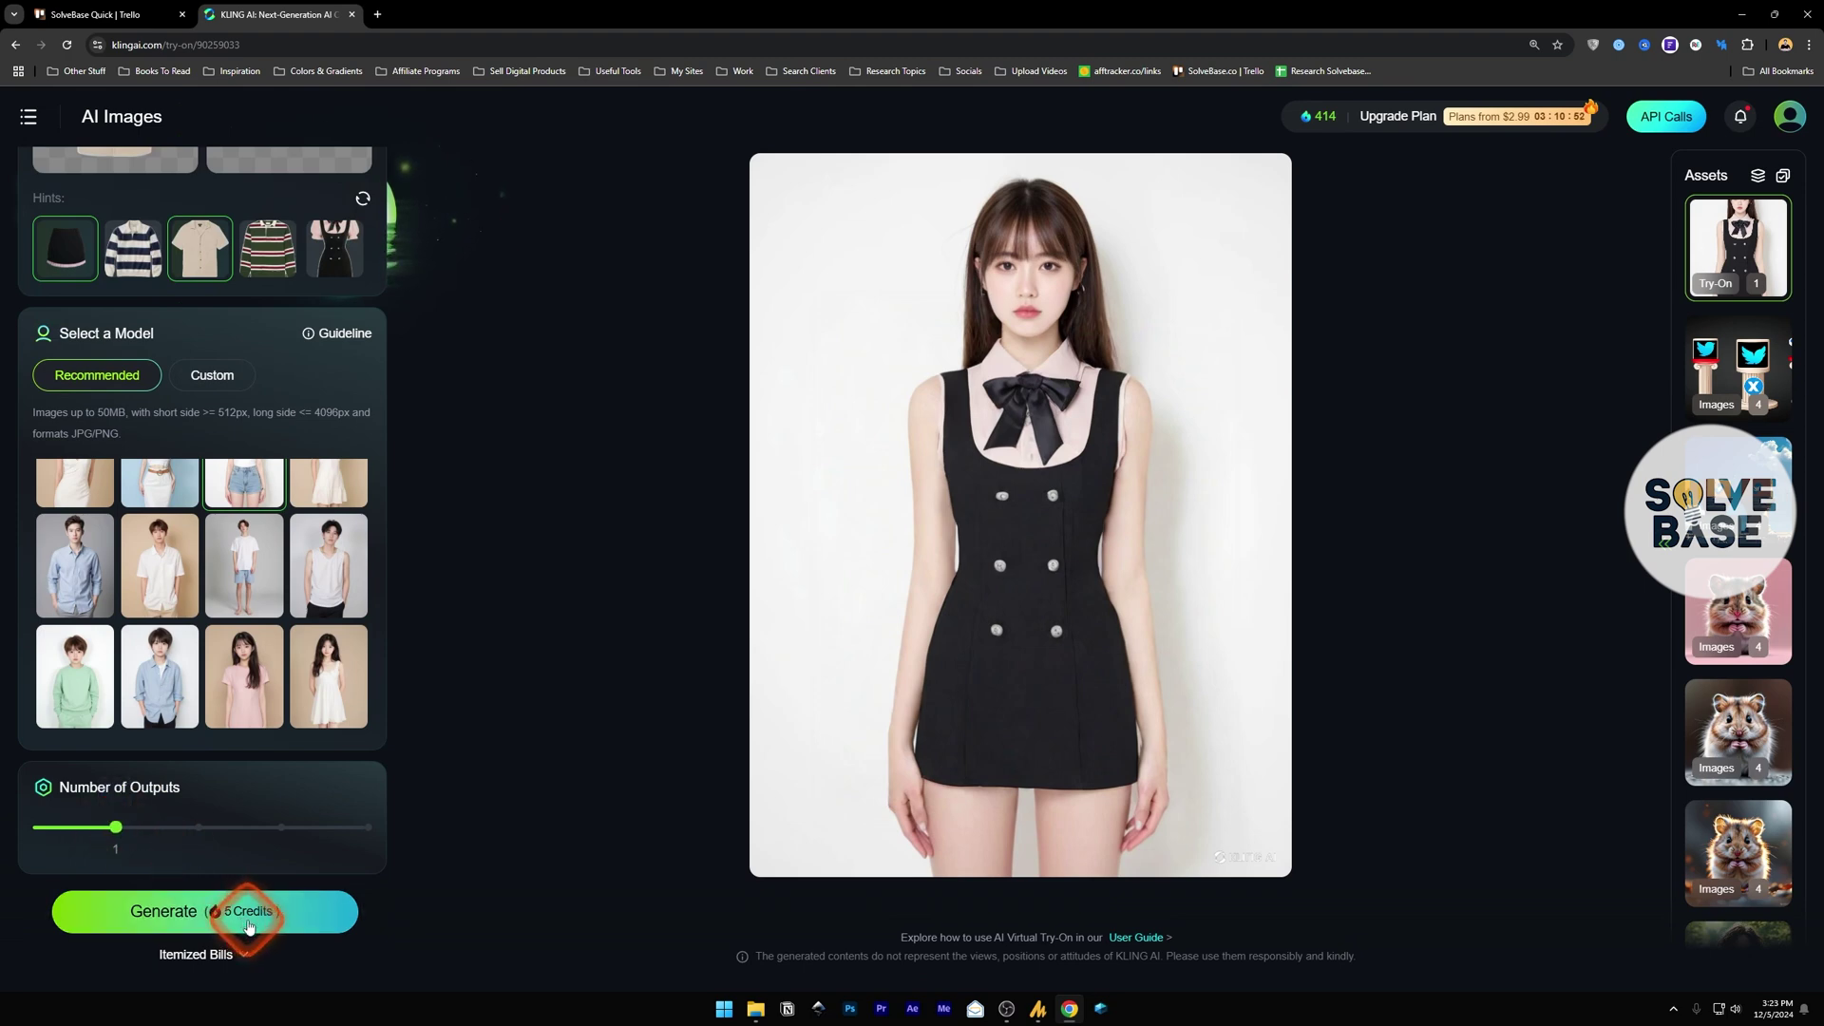
click(244, 926)
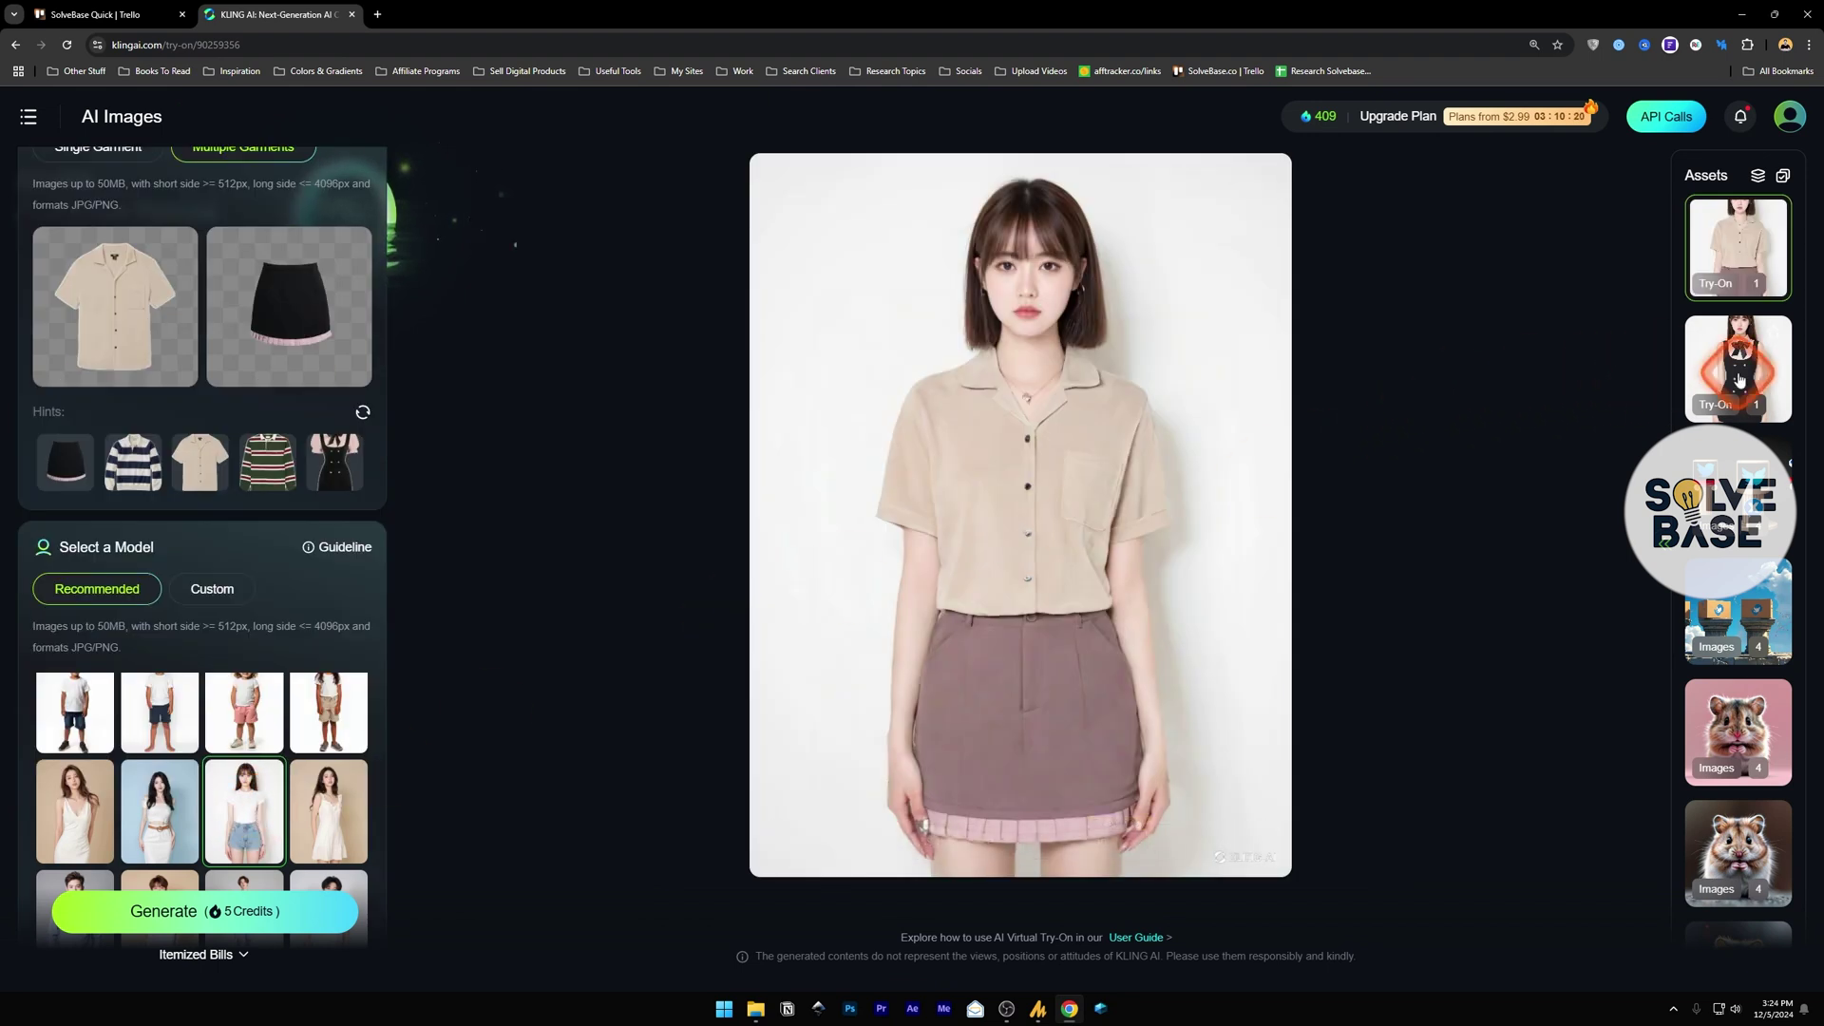
Step: Look over the garment hints and try-on panel around the navy-and-white striped rugby top
mouse_move(841, 531)
mouse_move(331, 344)
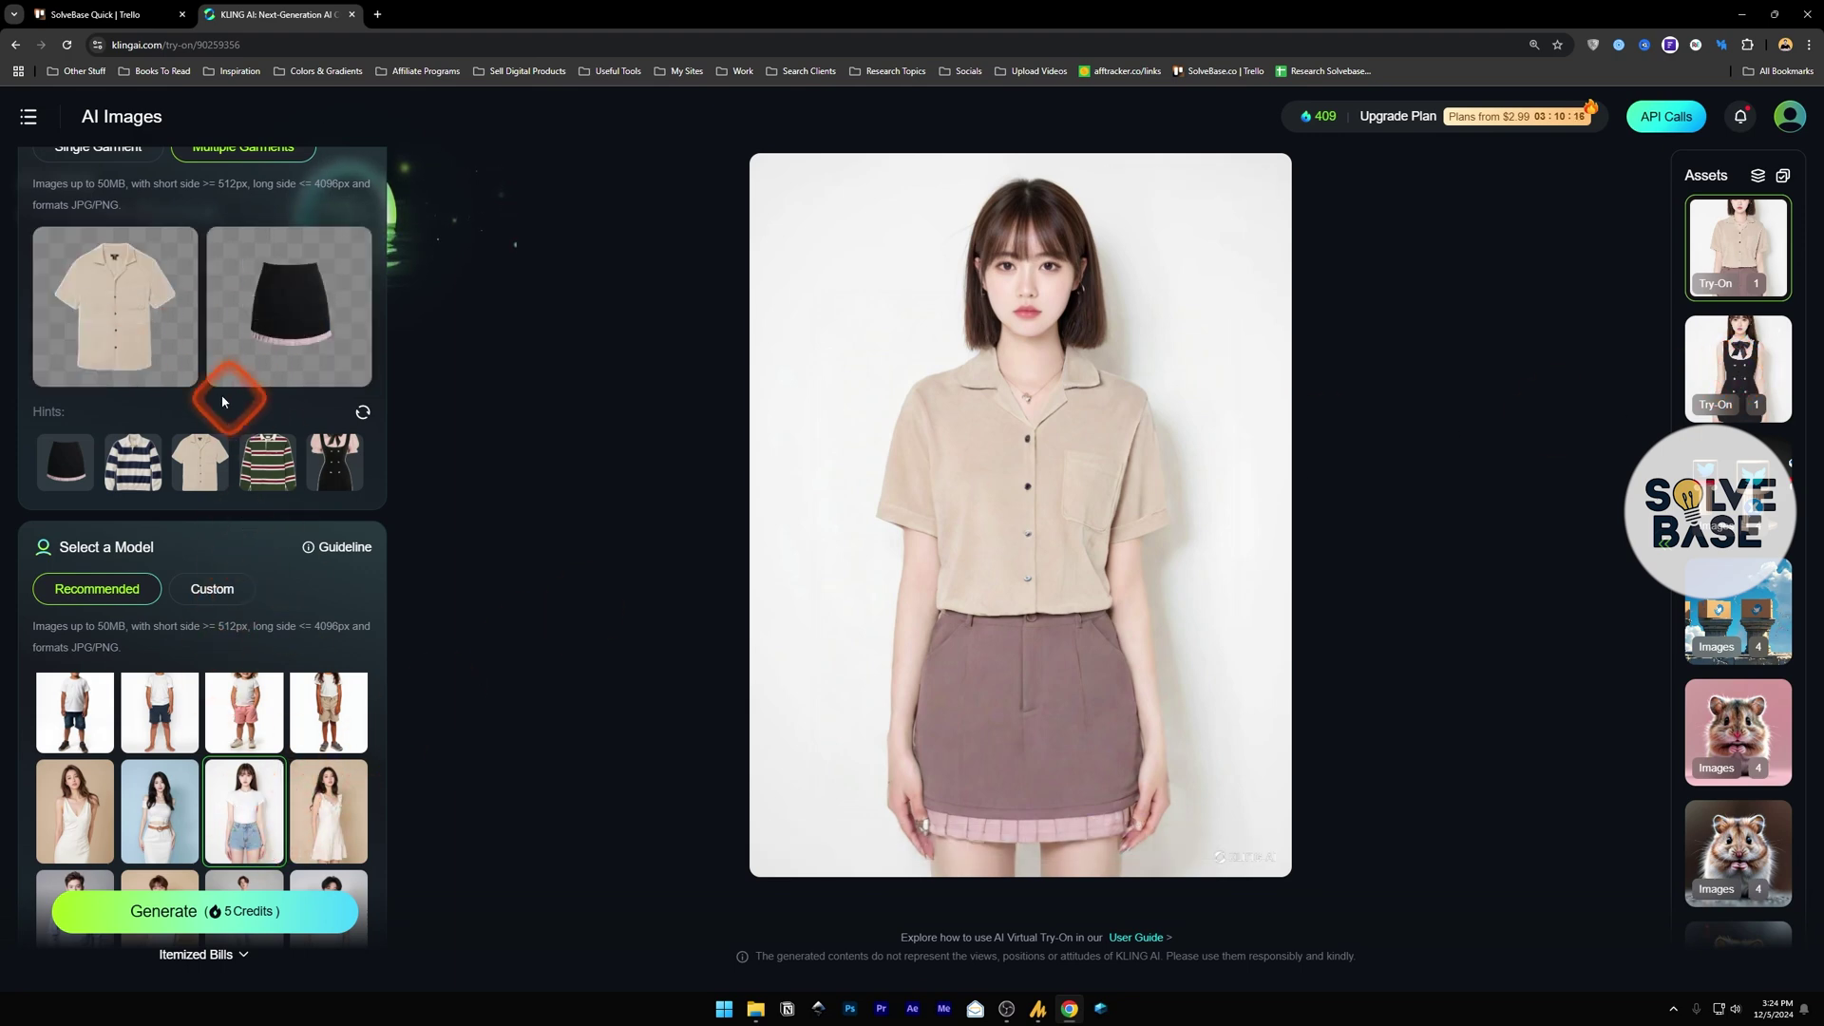
mouse_move(880, 390)
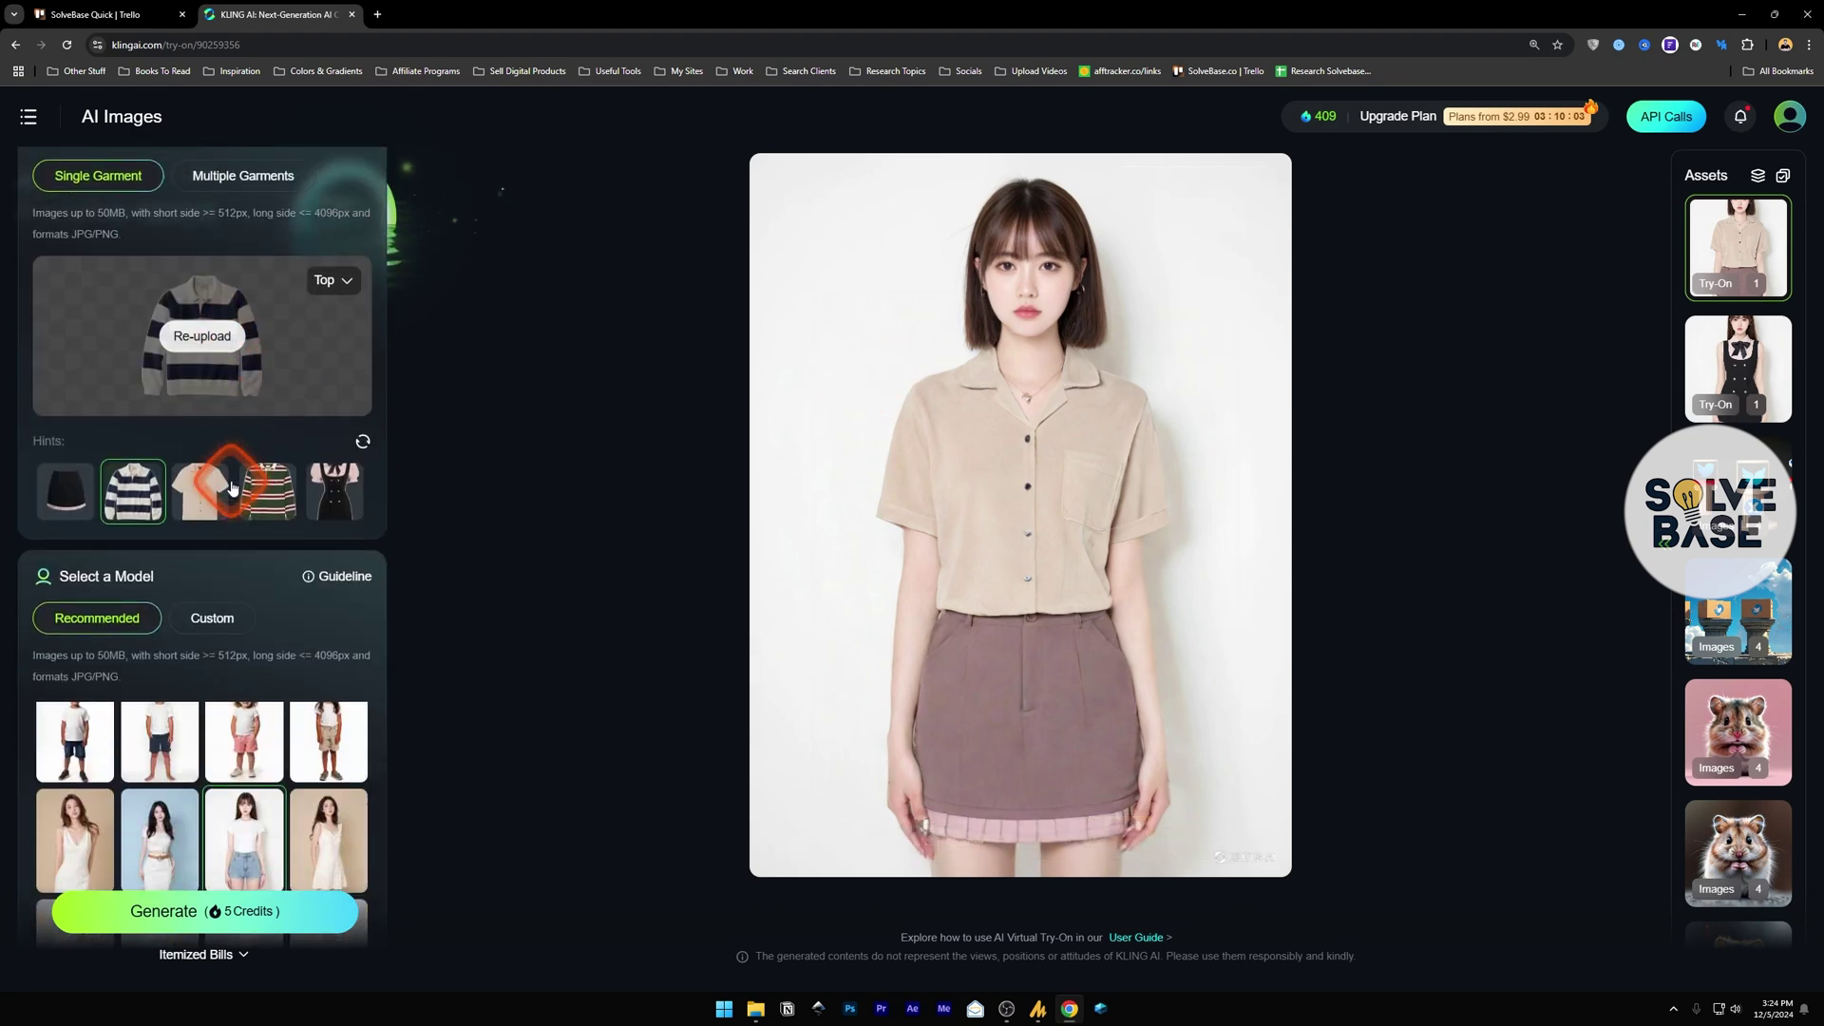
scroll(247, 551, up, 3)
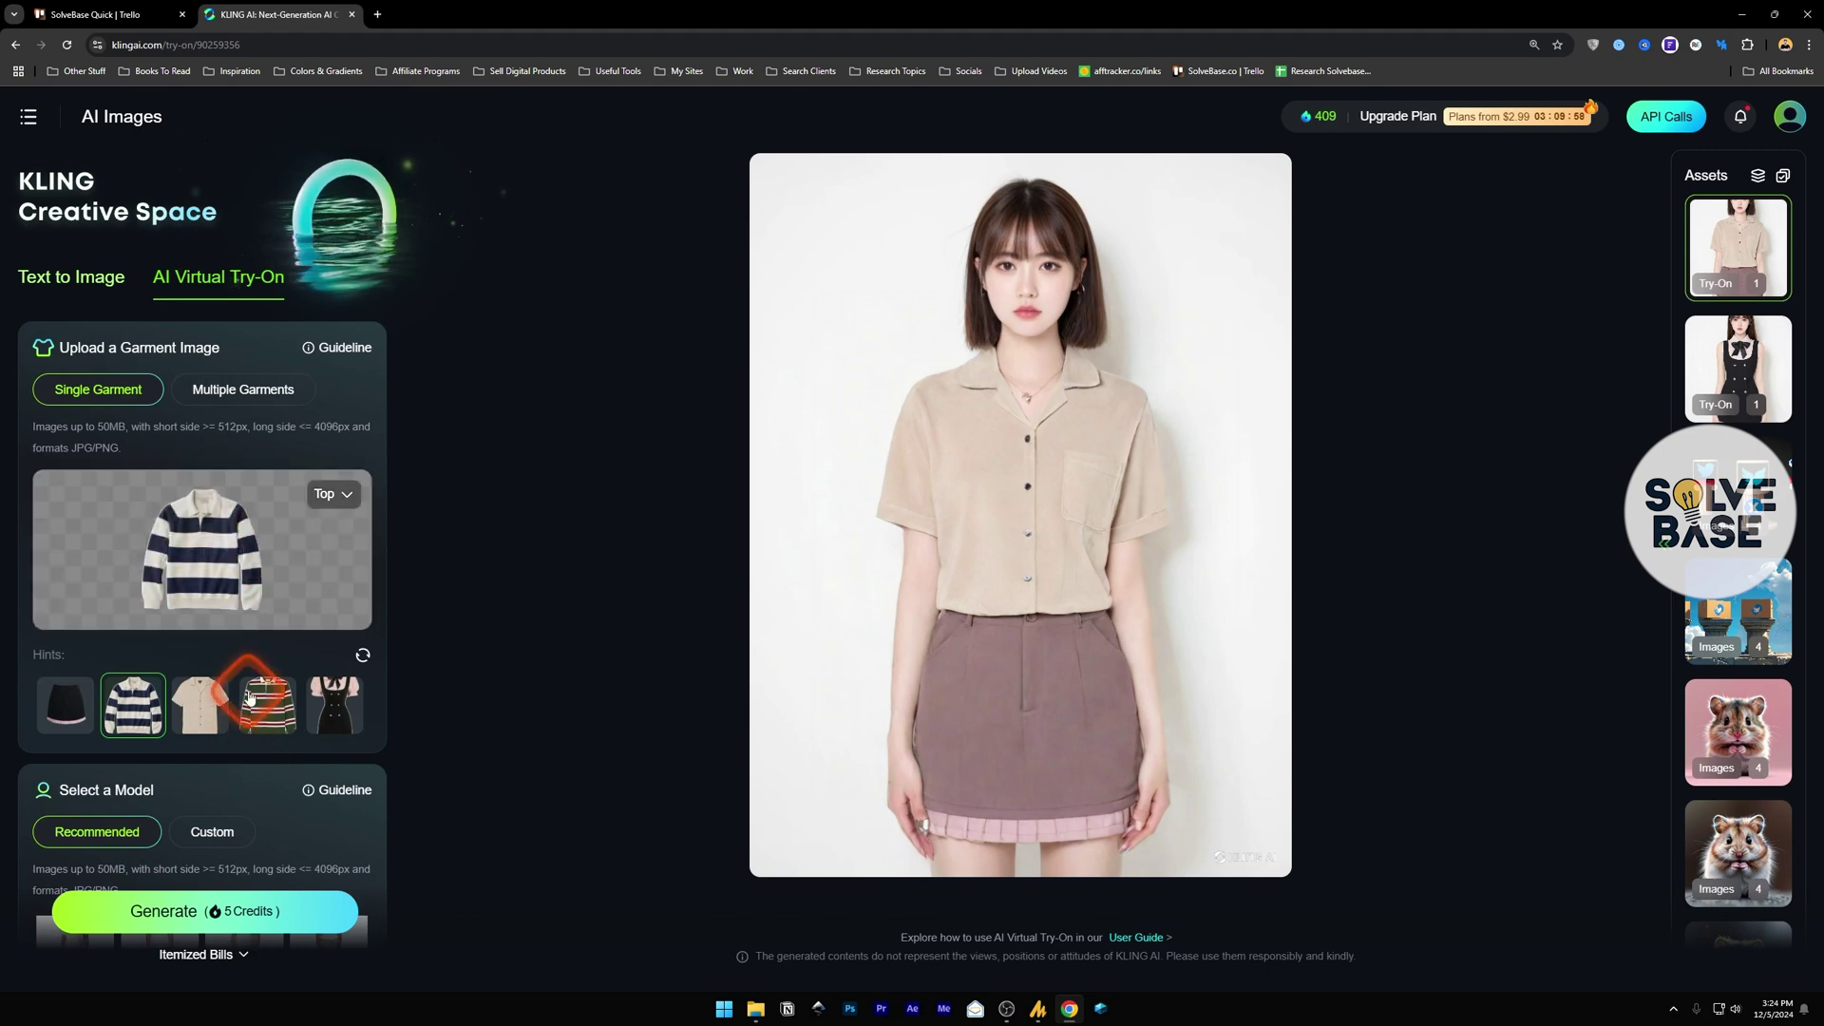
scroll(249, 698, down, 4)
Step: Upload Untitled design (13).png as a custom model photo, then go to the Canva design
click(211, 477)
click(223, 677)
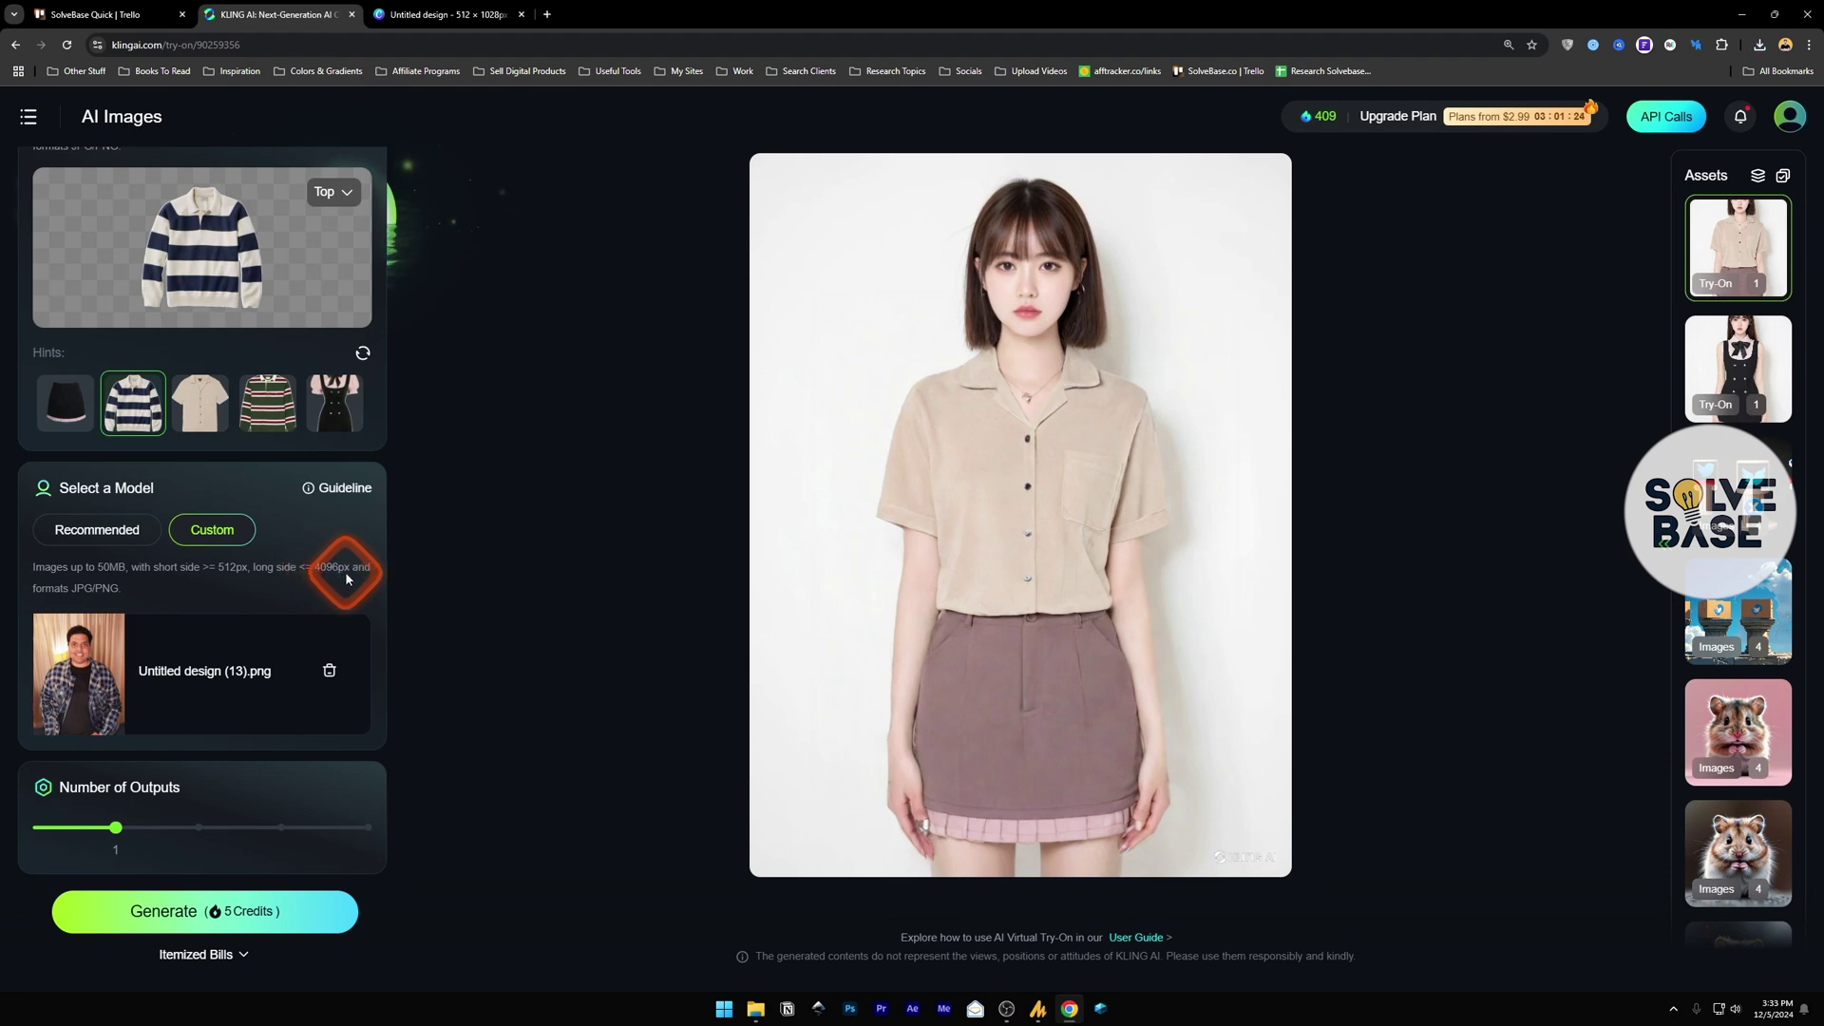
click(440, 11)
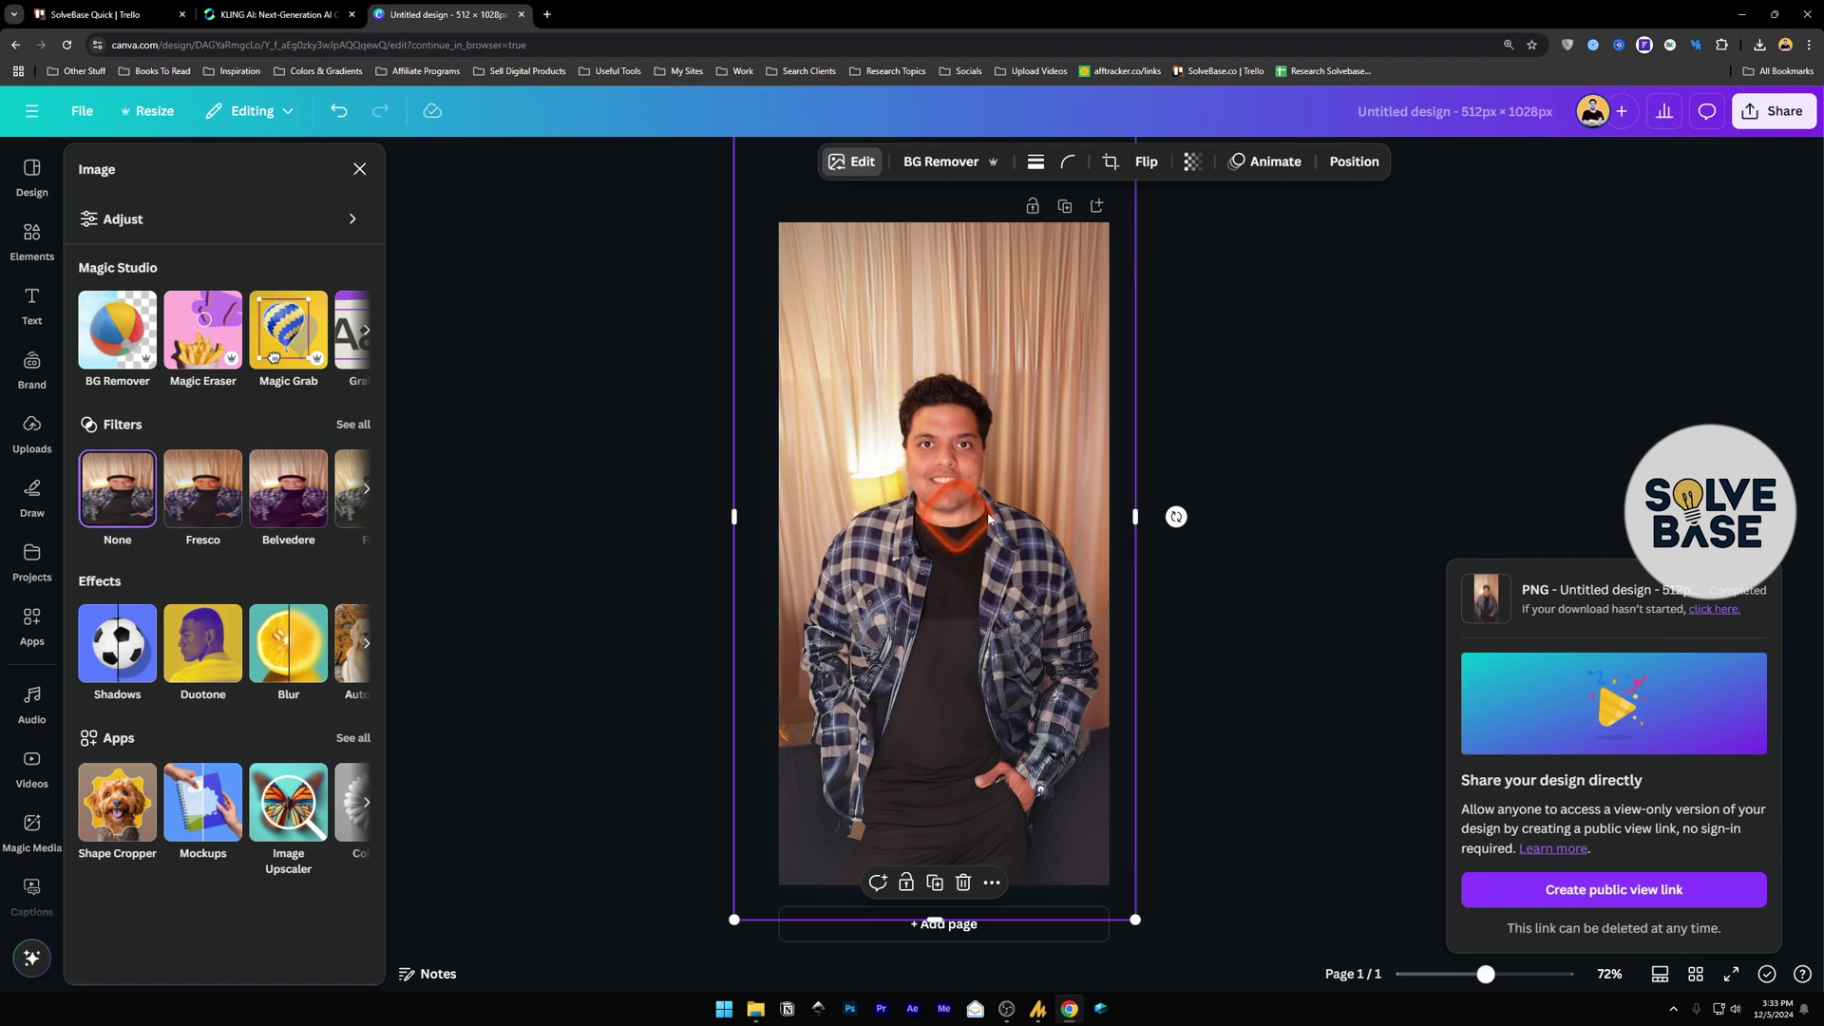
Step: Drop the uploaded photo of the man into the page's image frame
click(32, 428)
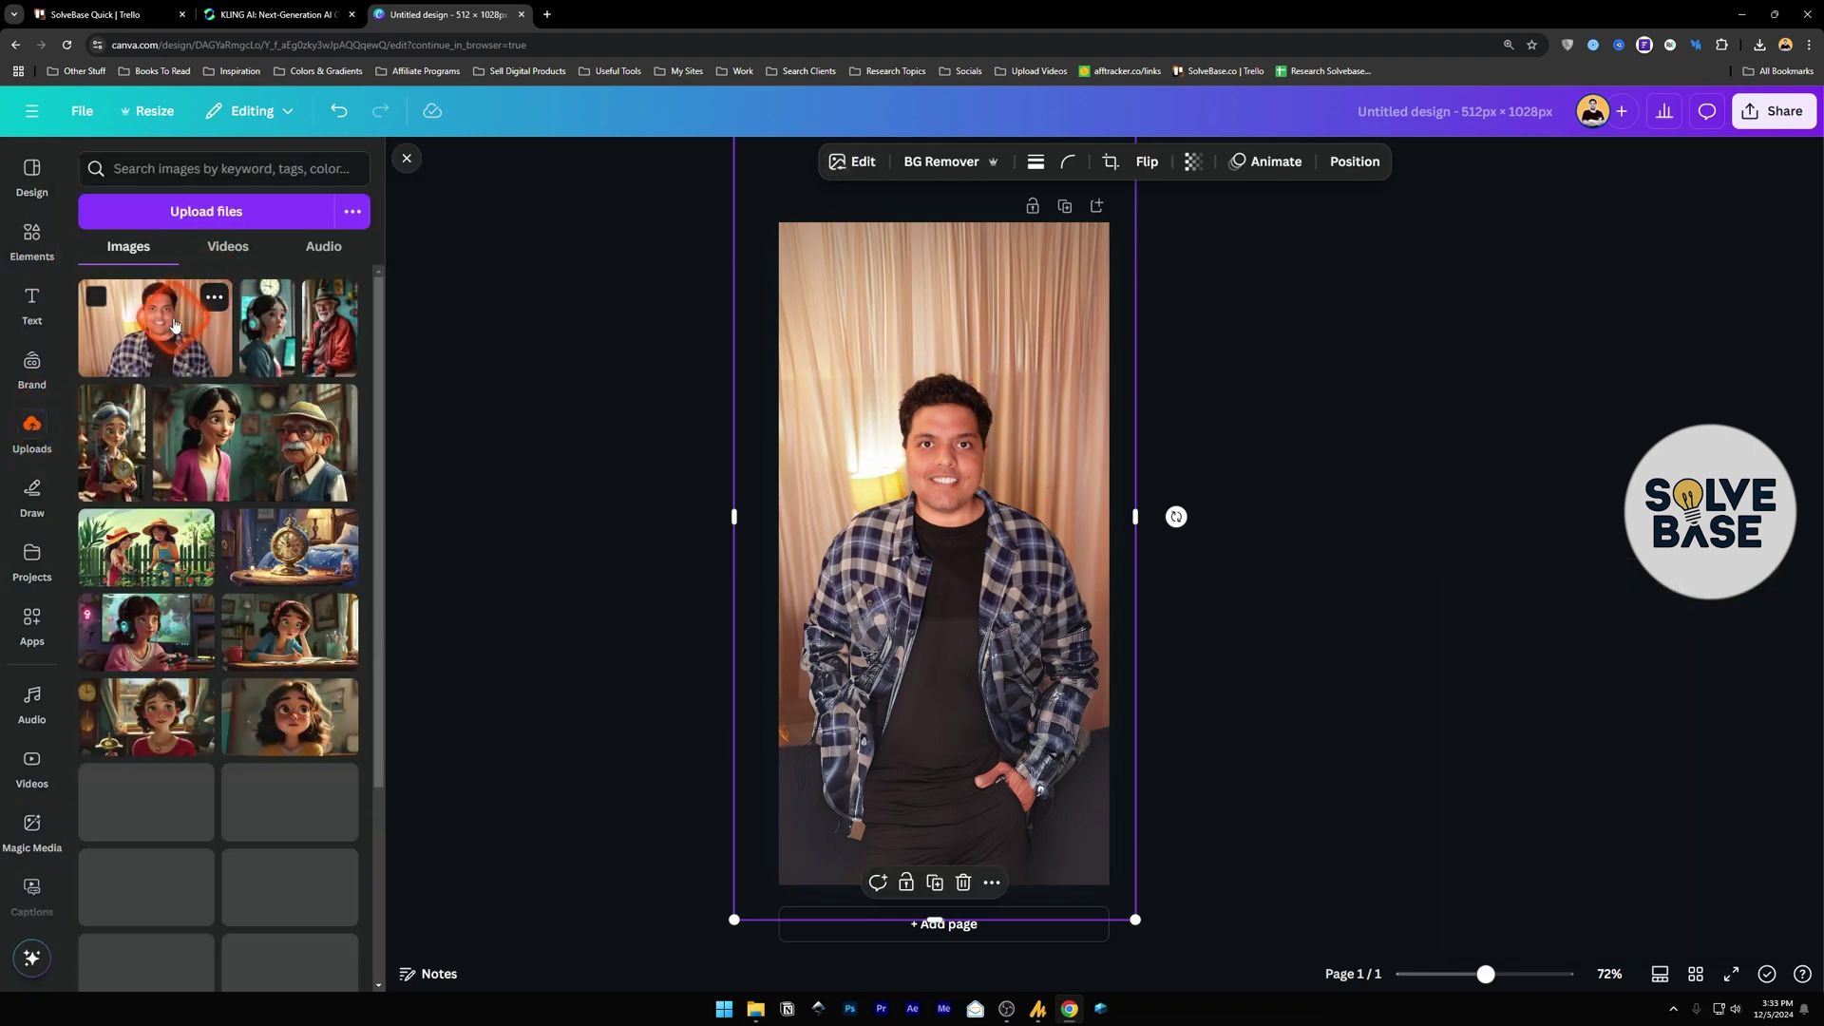
click(155, 328)
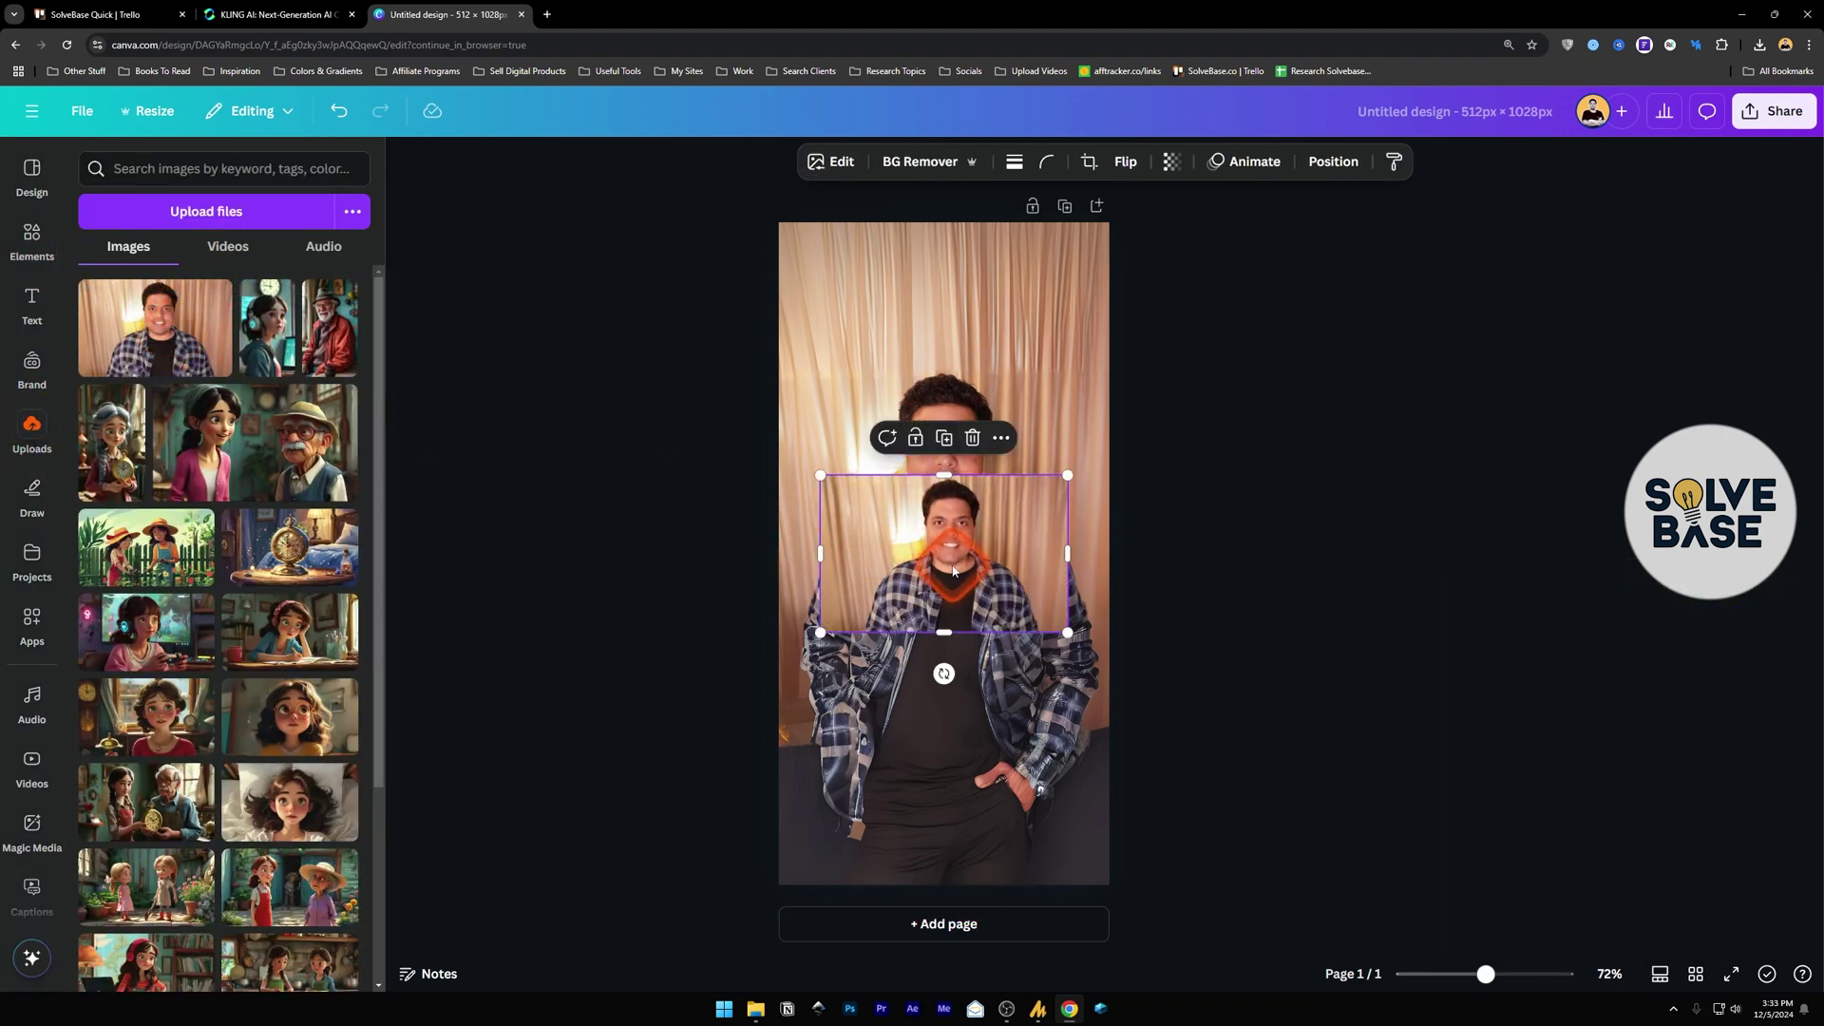
drag(953, 570, 960, 522)
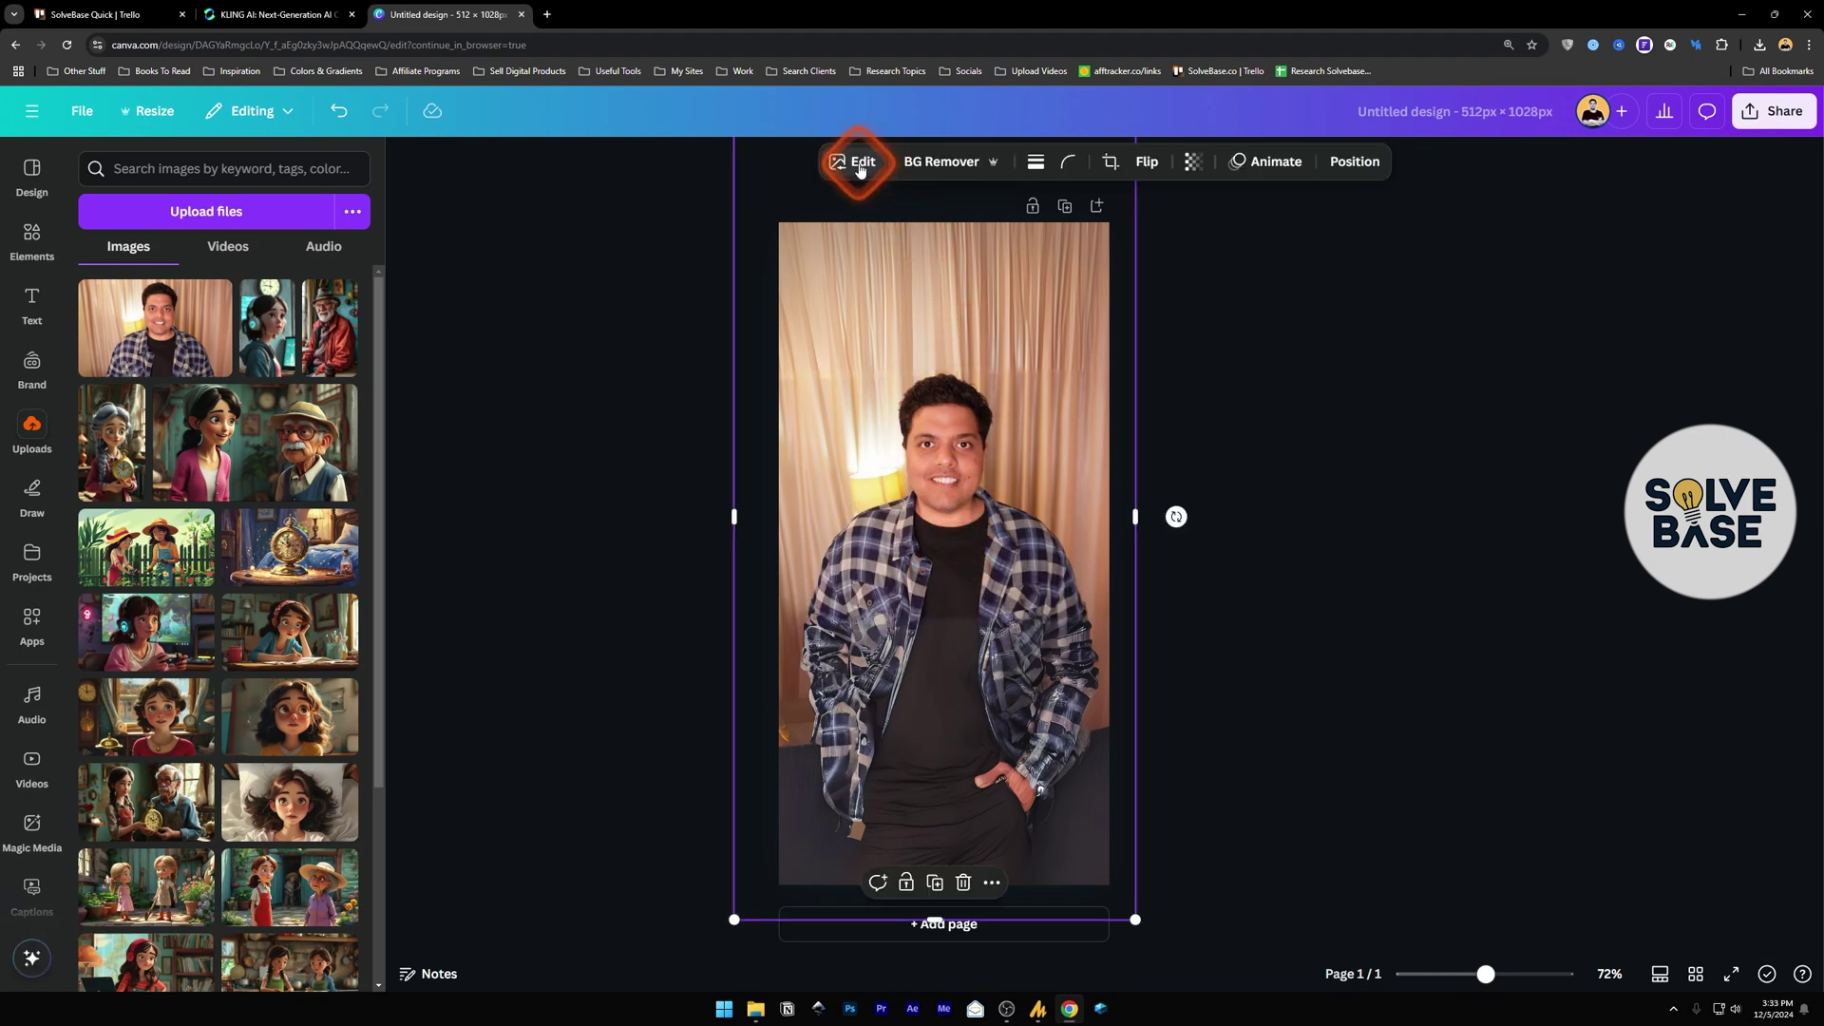
Step: Try Magic Expand to the whole page, then close it without expanding
click(861, 164)
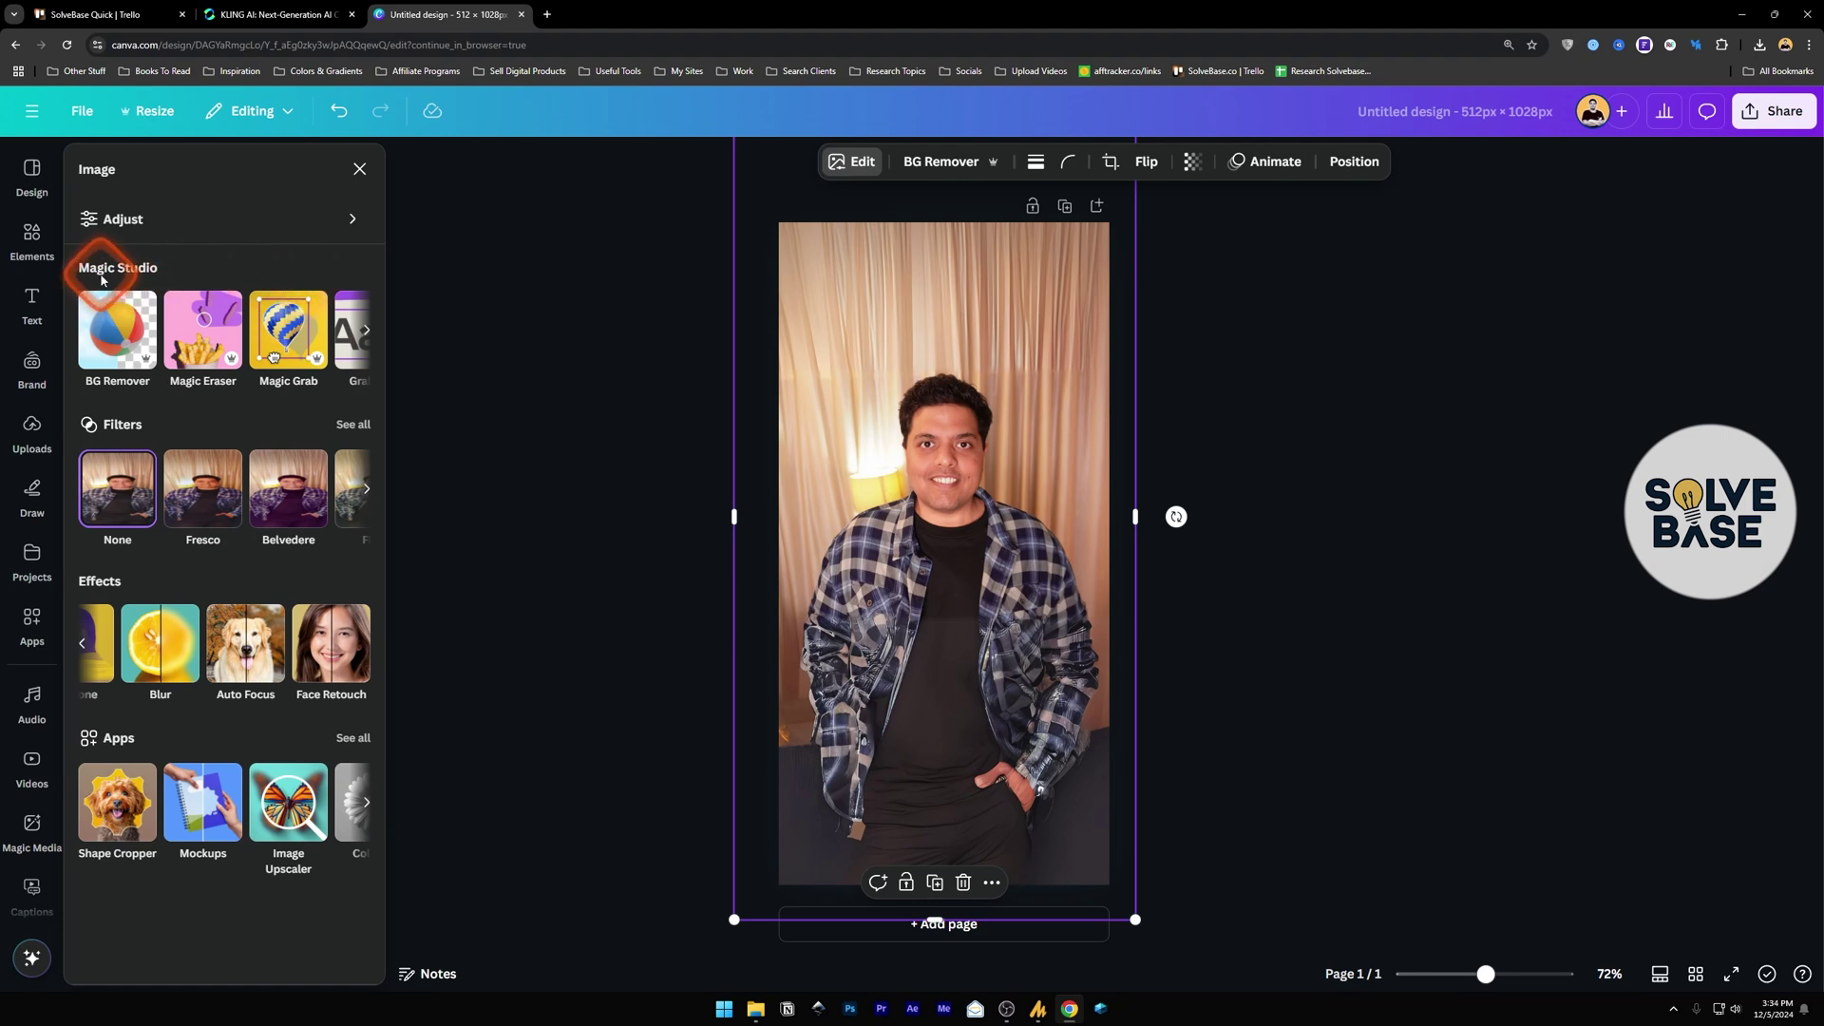
click(366, 334)
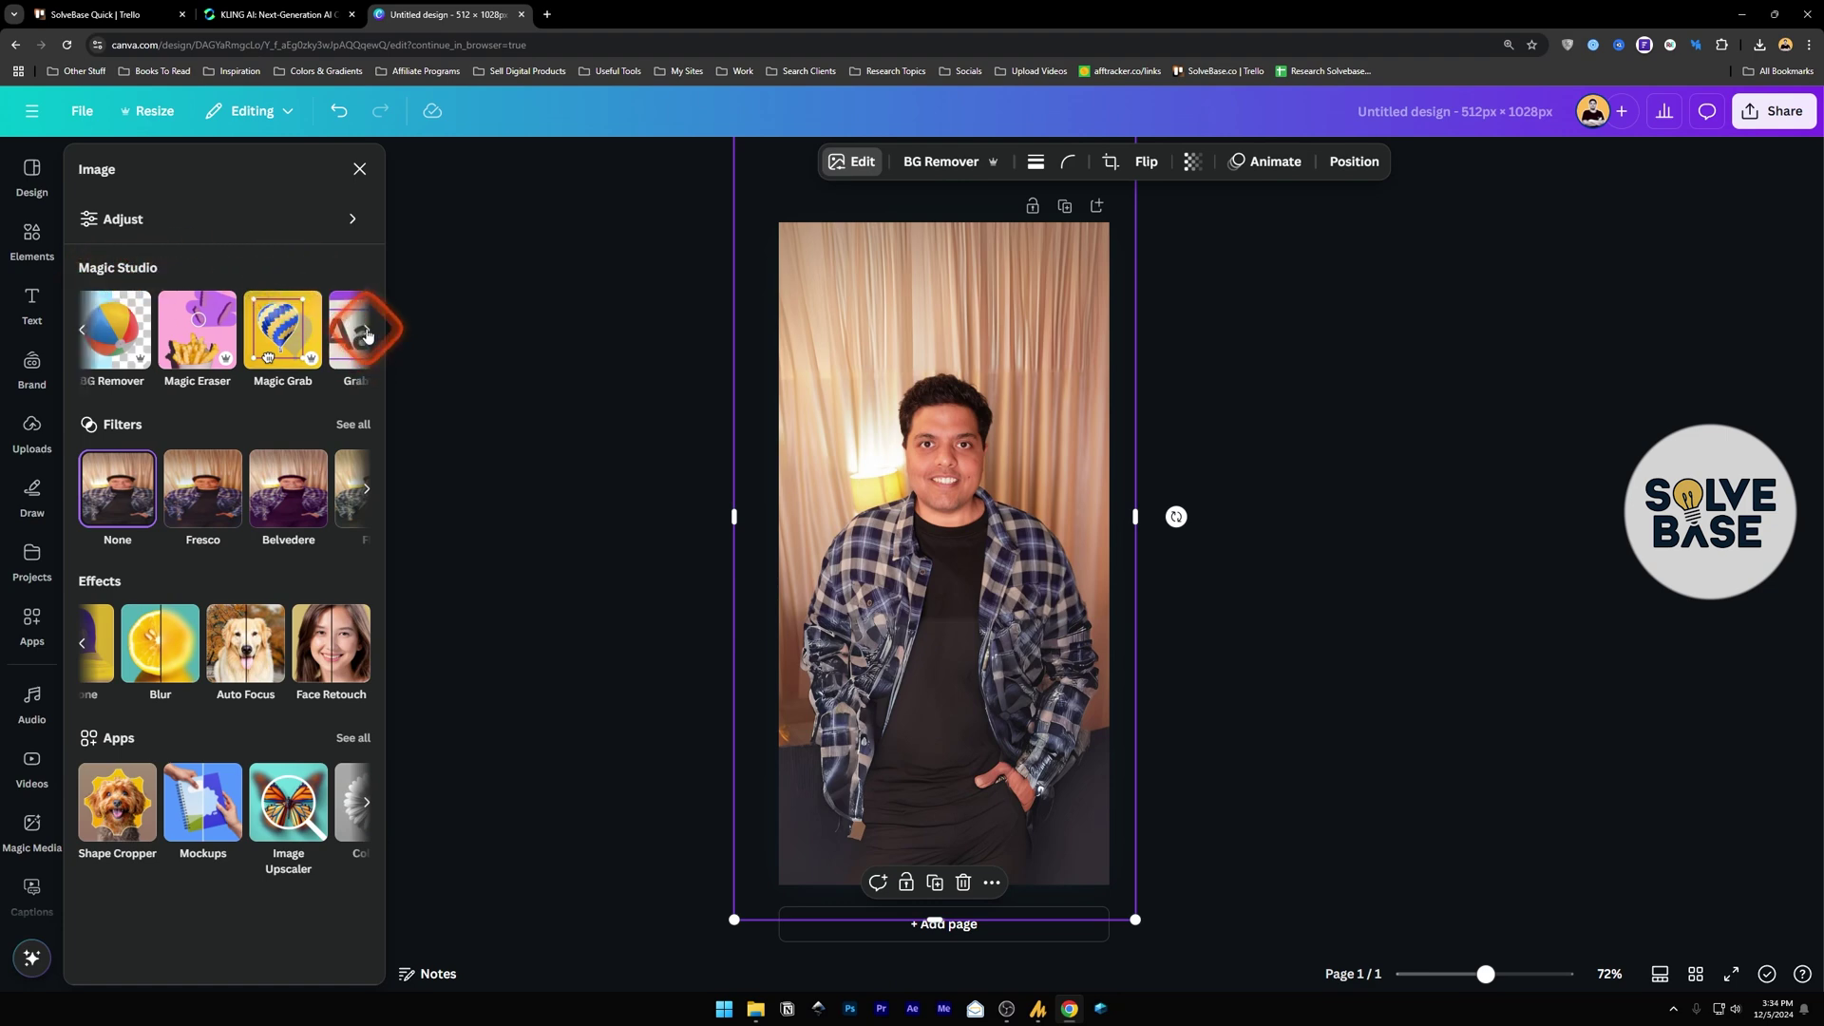
click(238, 346)
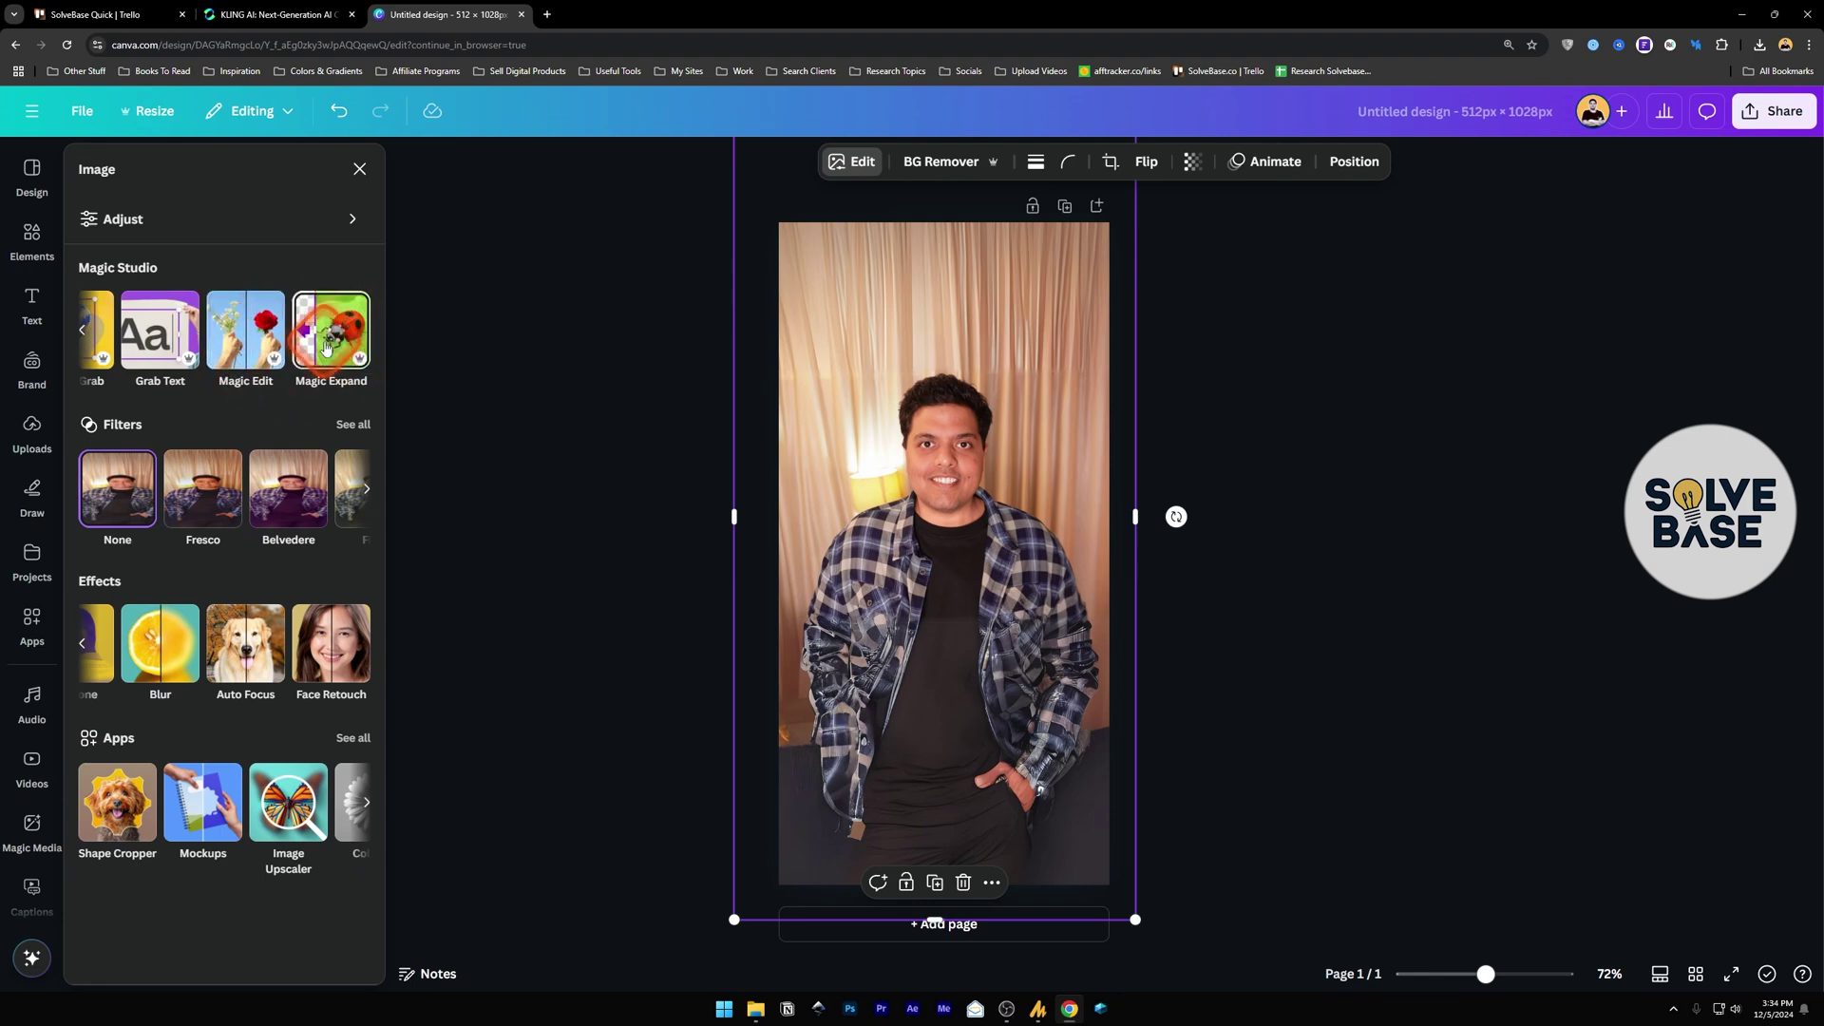
click(340, 337)
click(310, 255)
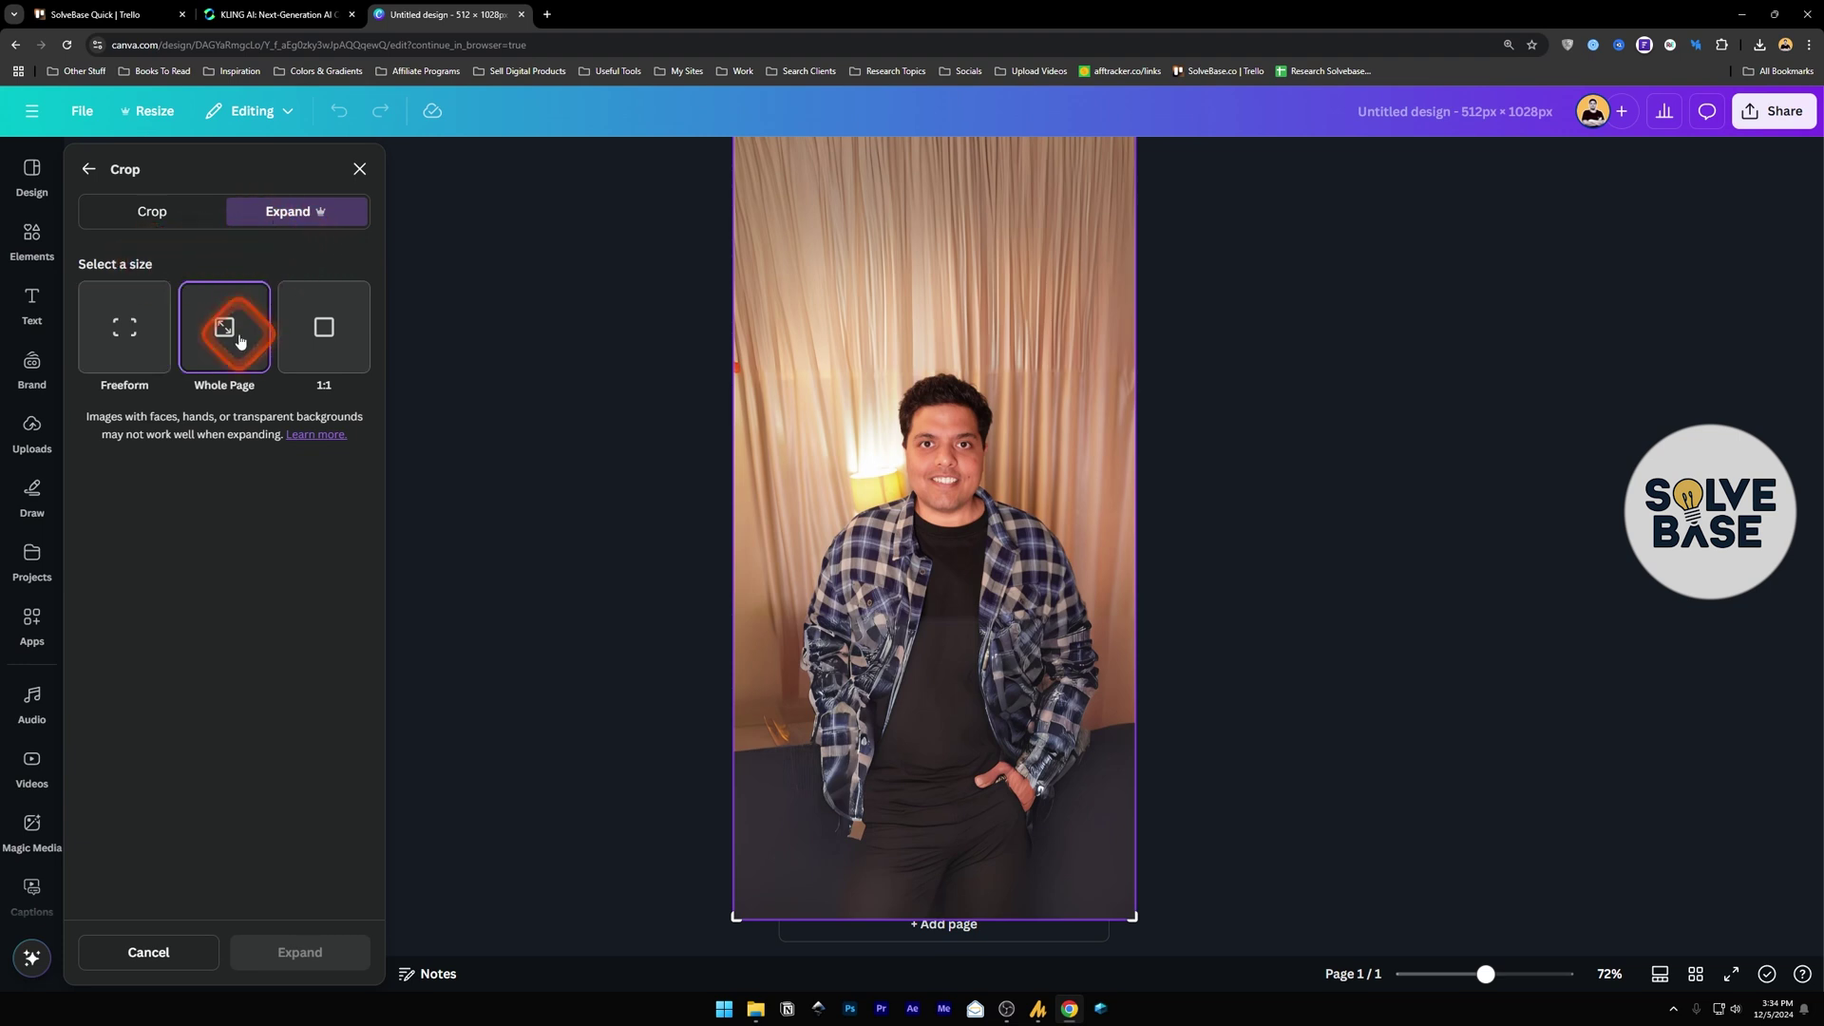
click(271, 952)
click(315, 756)
click(361, 171)
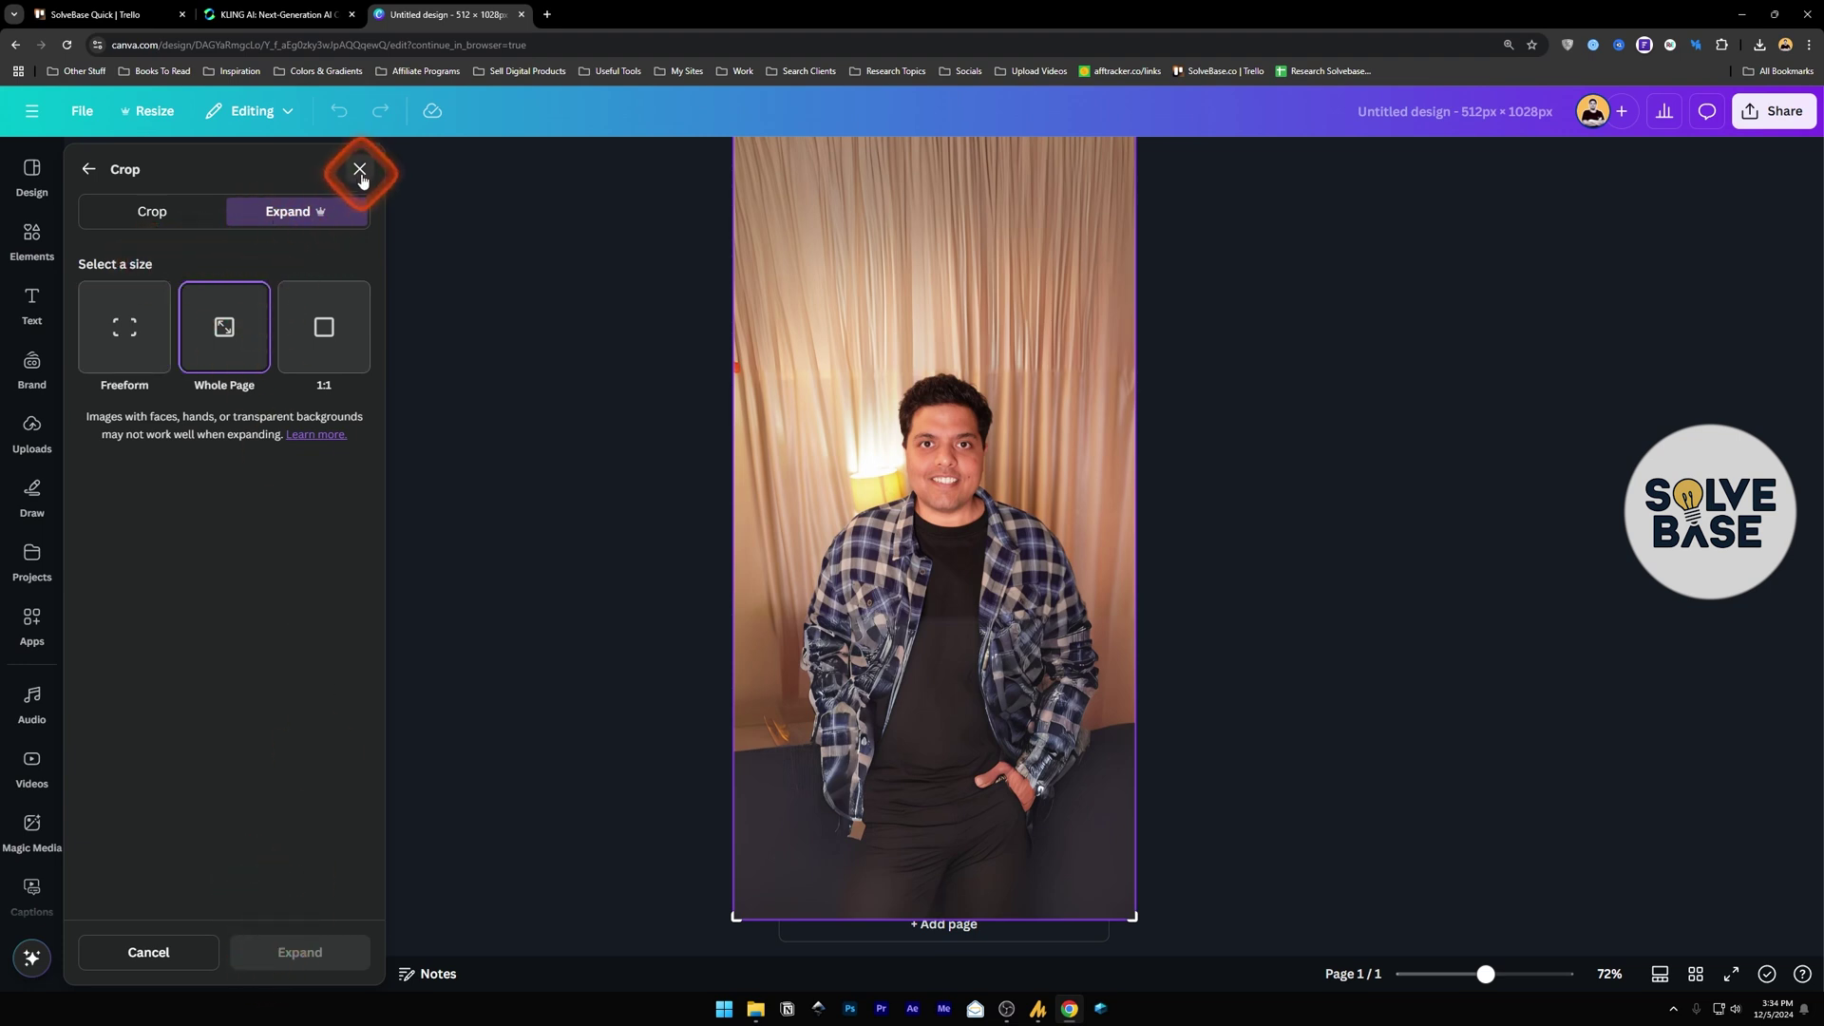
click(493, 511)
Step: Adjust the photo within the frame and bring up the Share panel
click(898, 483)
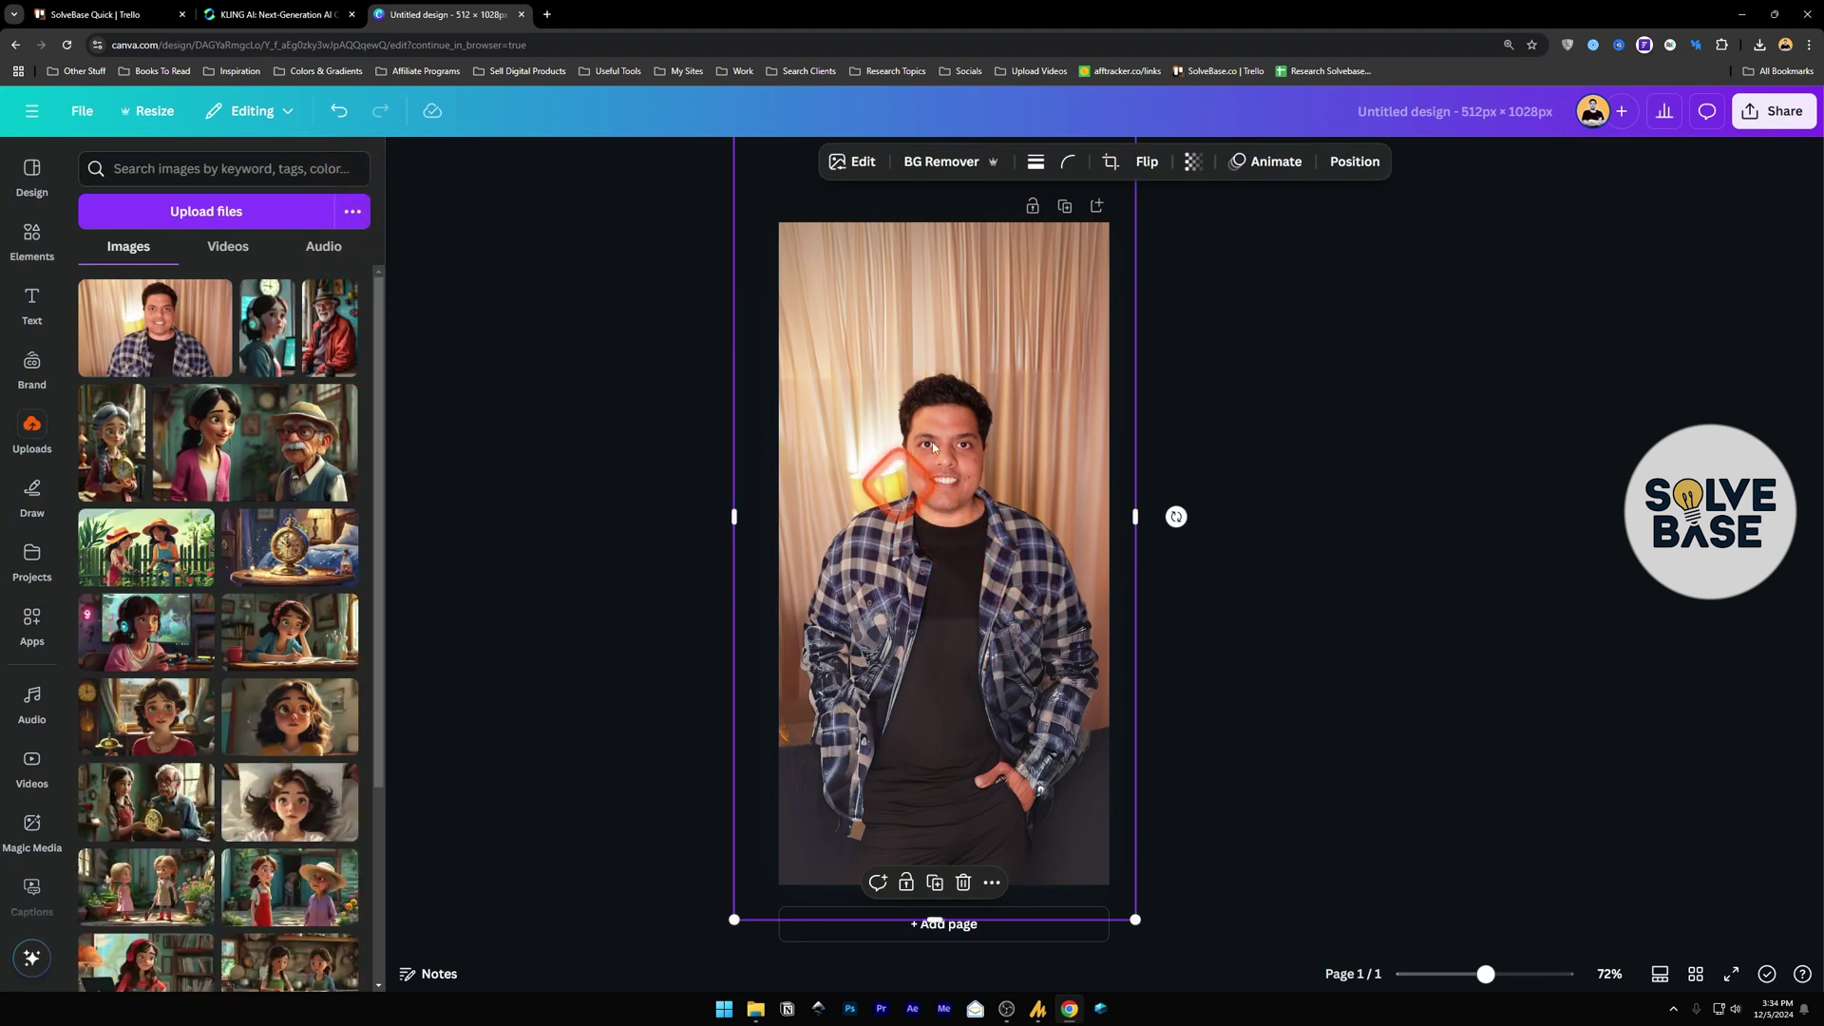
click(920, 644)
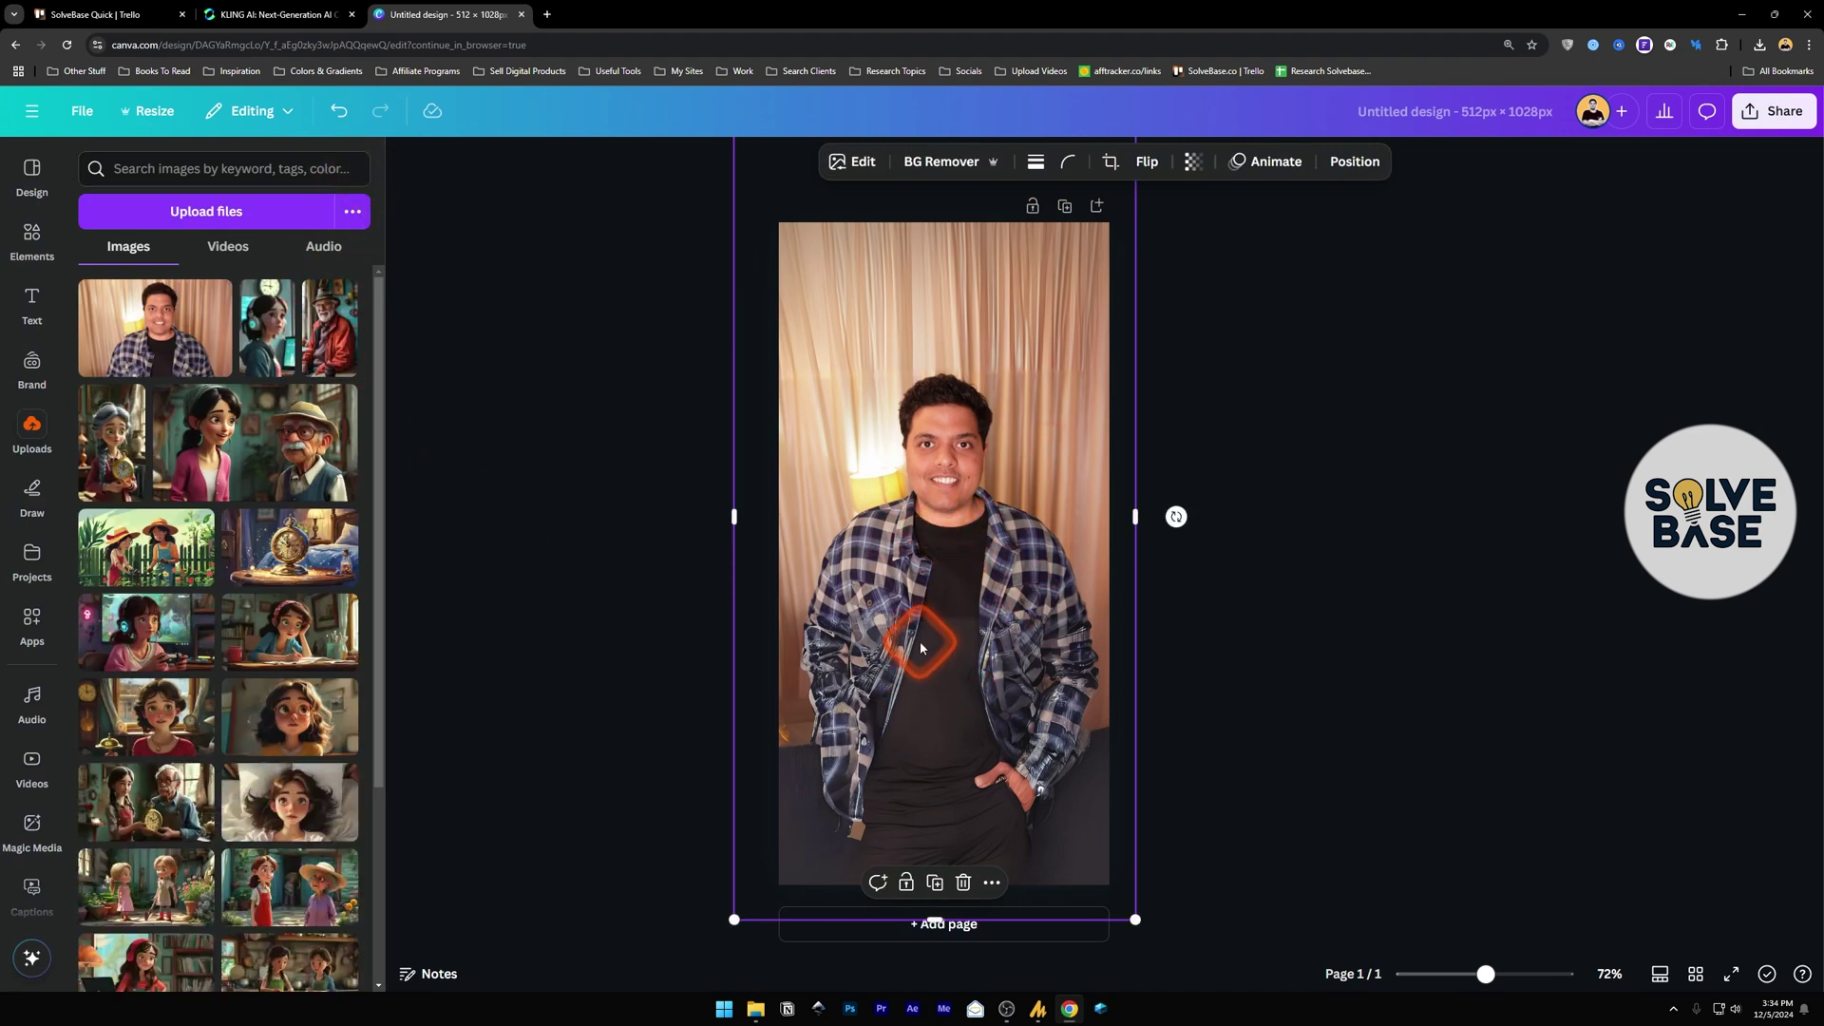
click(1066, 508)
click(973, 542)
click(939, 564)
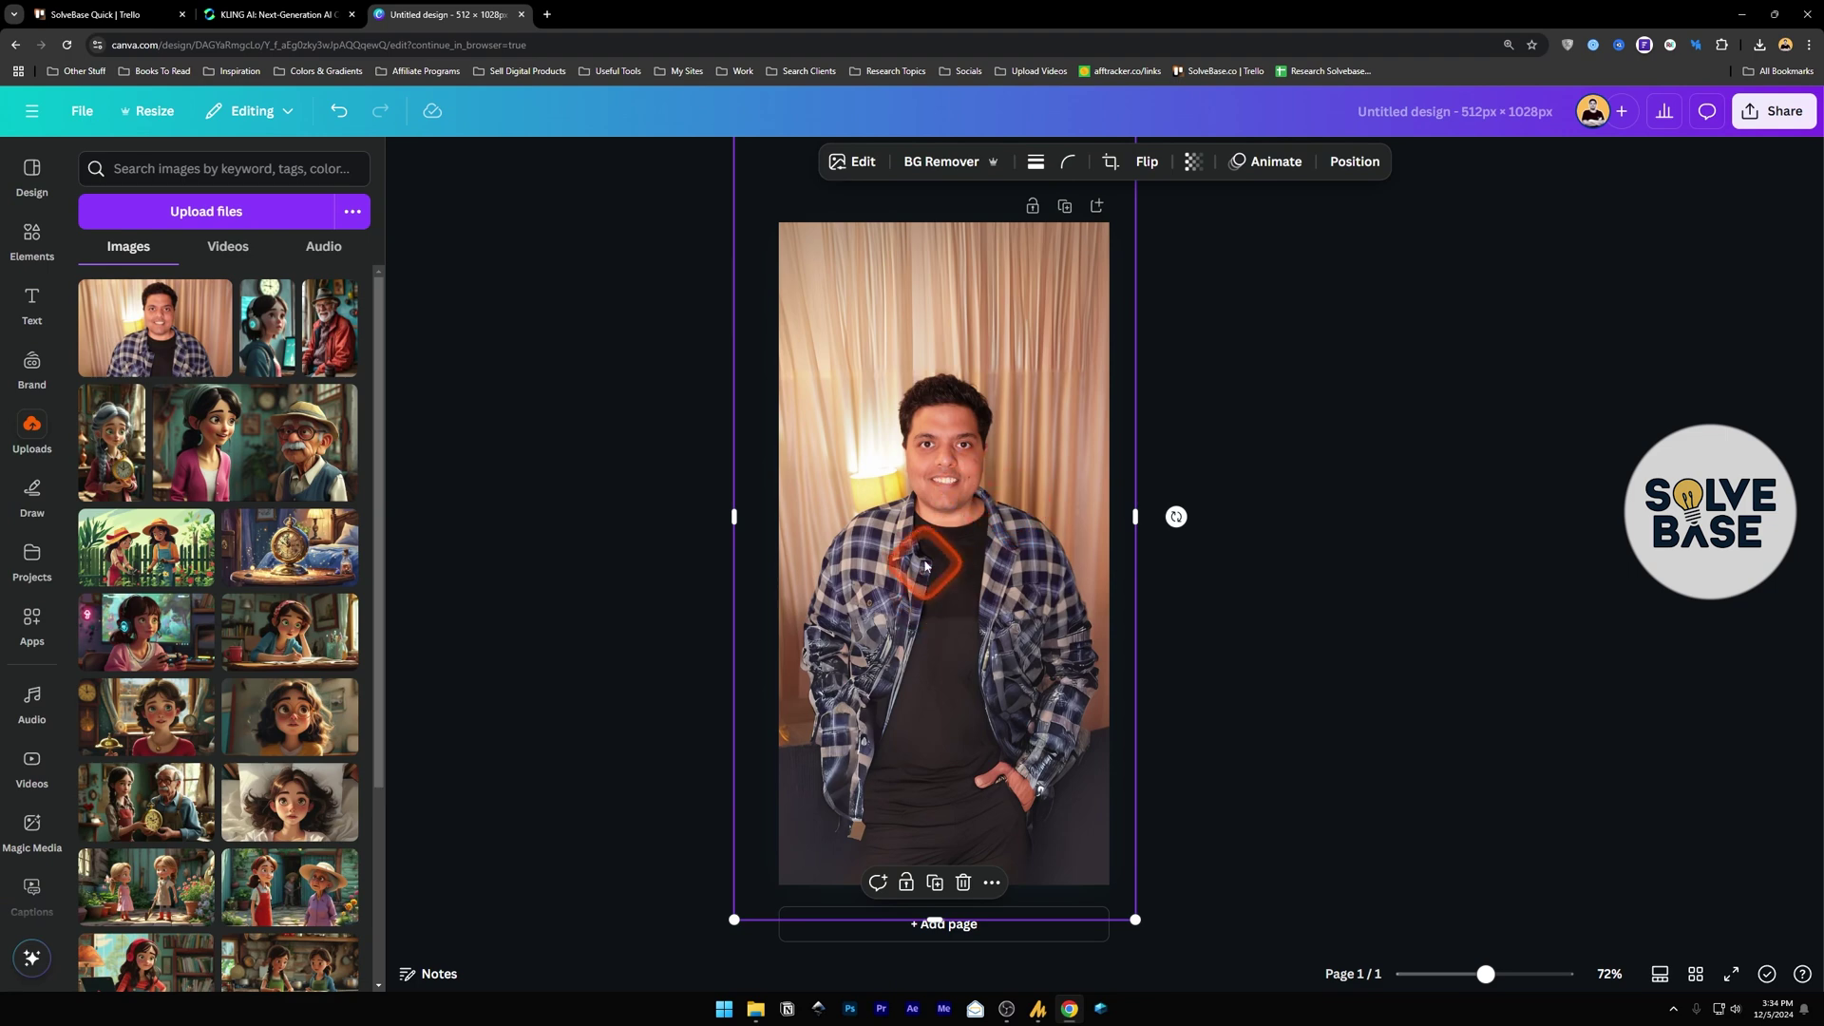
click(955, 558)
click(1773, 111)
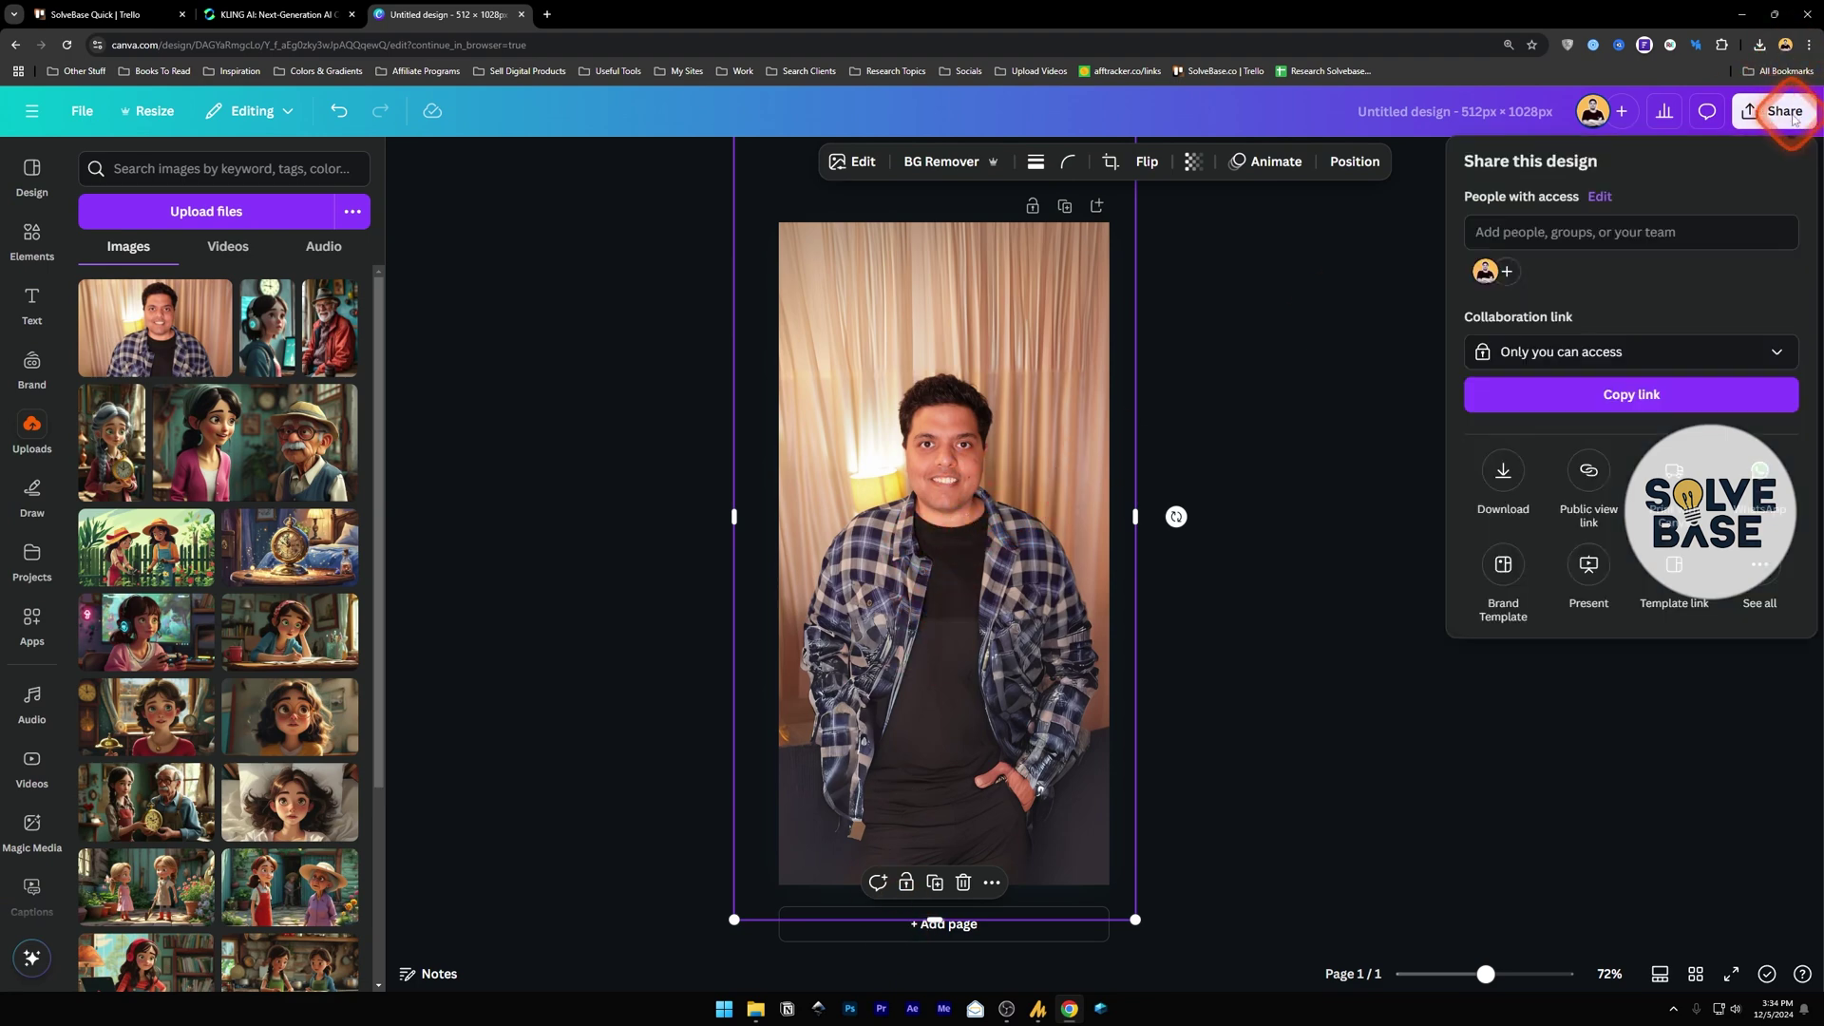
Step: Set up a PNG download of the 512 × 1,028 px design with Compress file enabled
click(1529, 466)
click(1521, 297)
click(1521, 393)
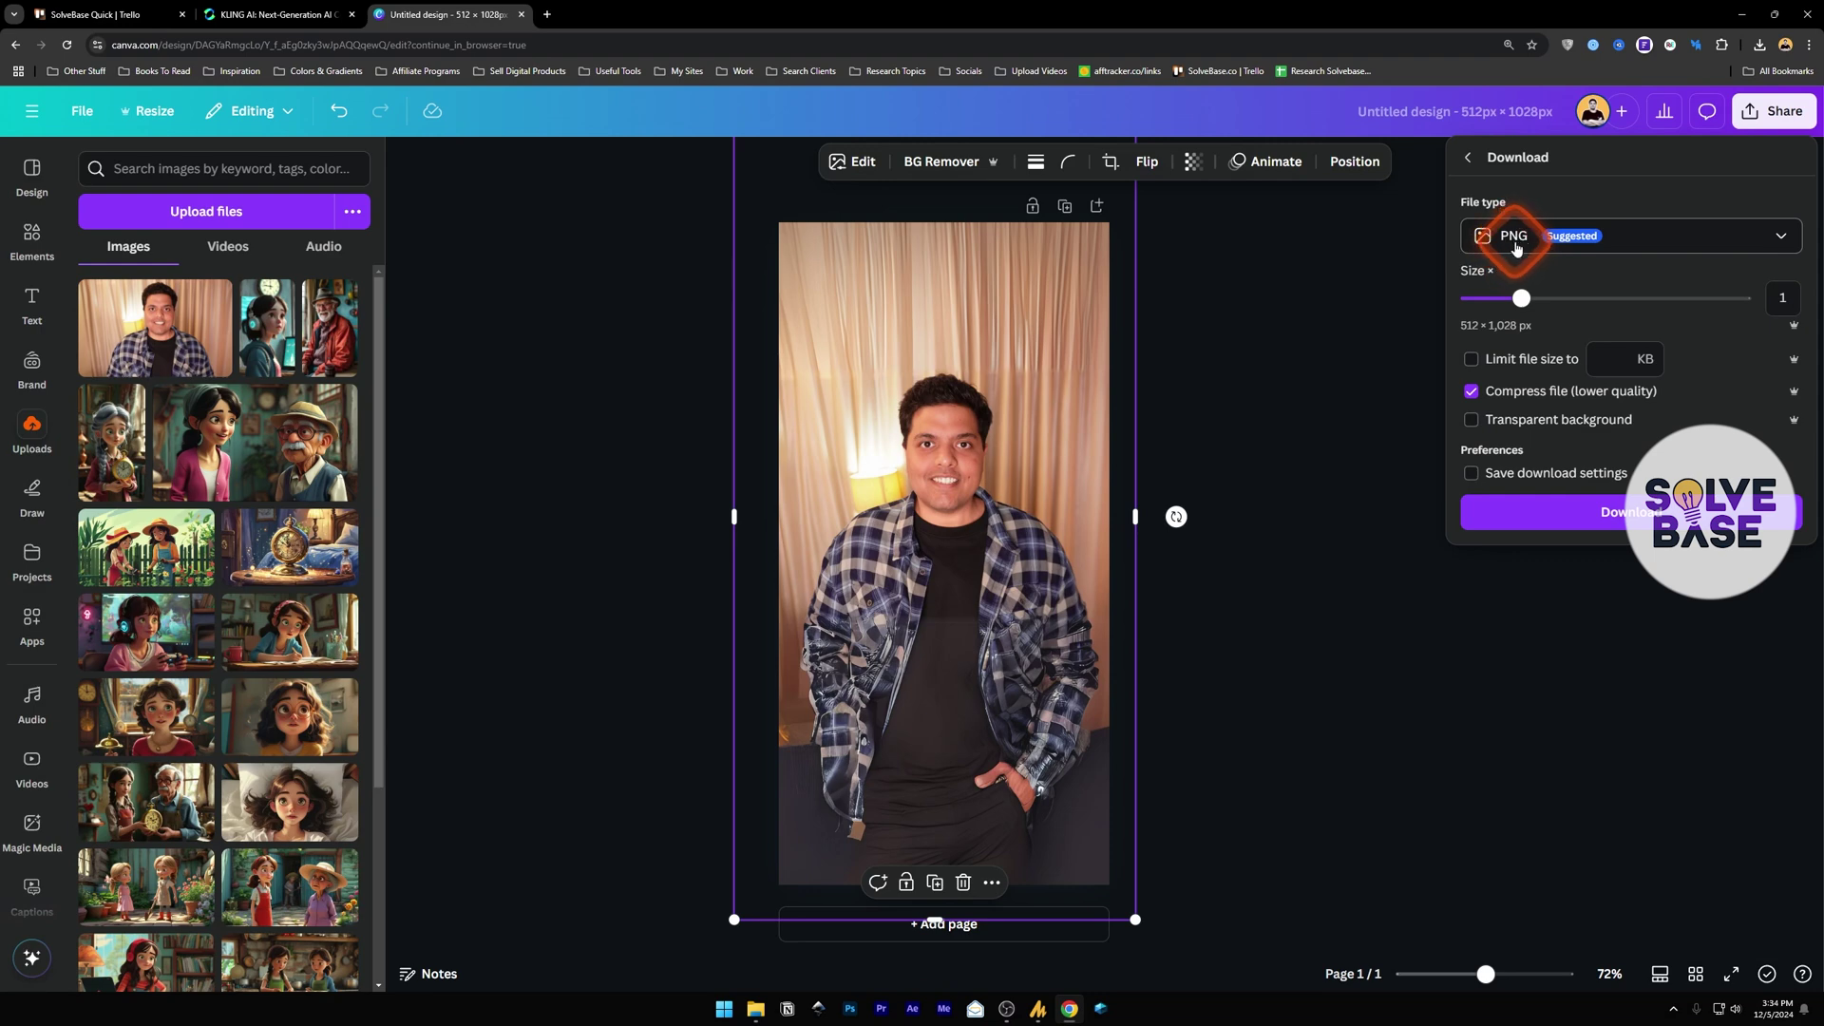
click(1517, 247)
click(1576, 244)
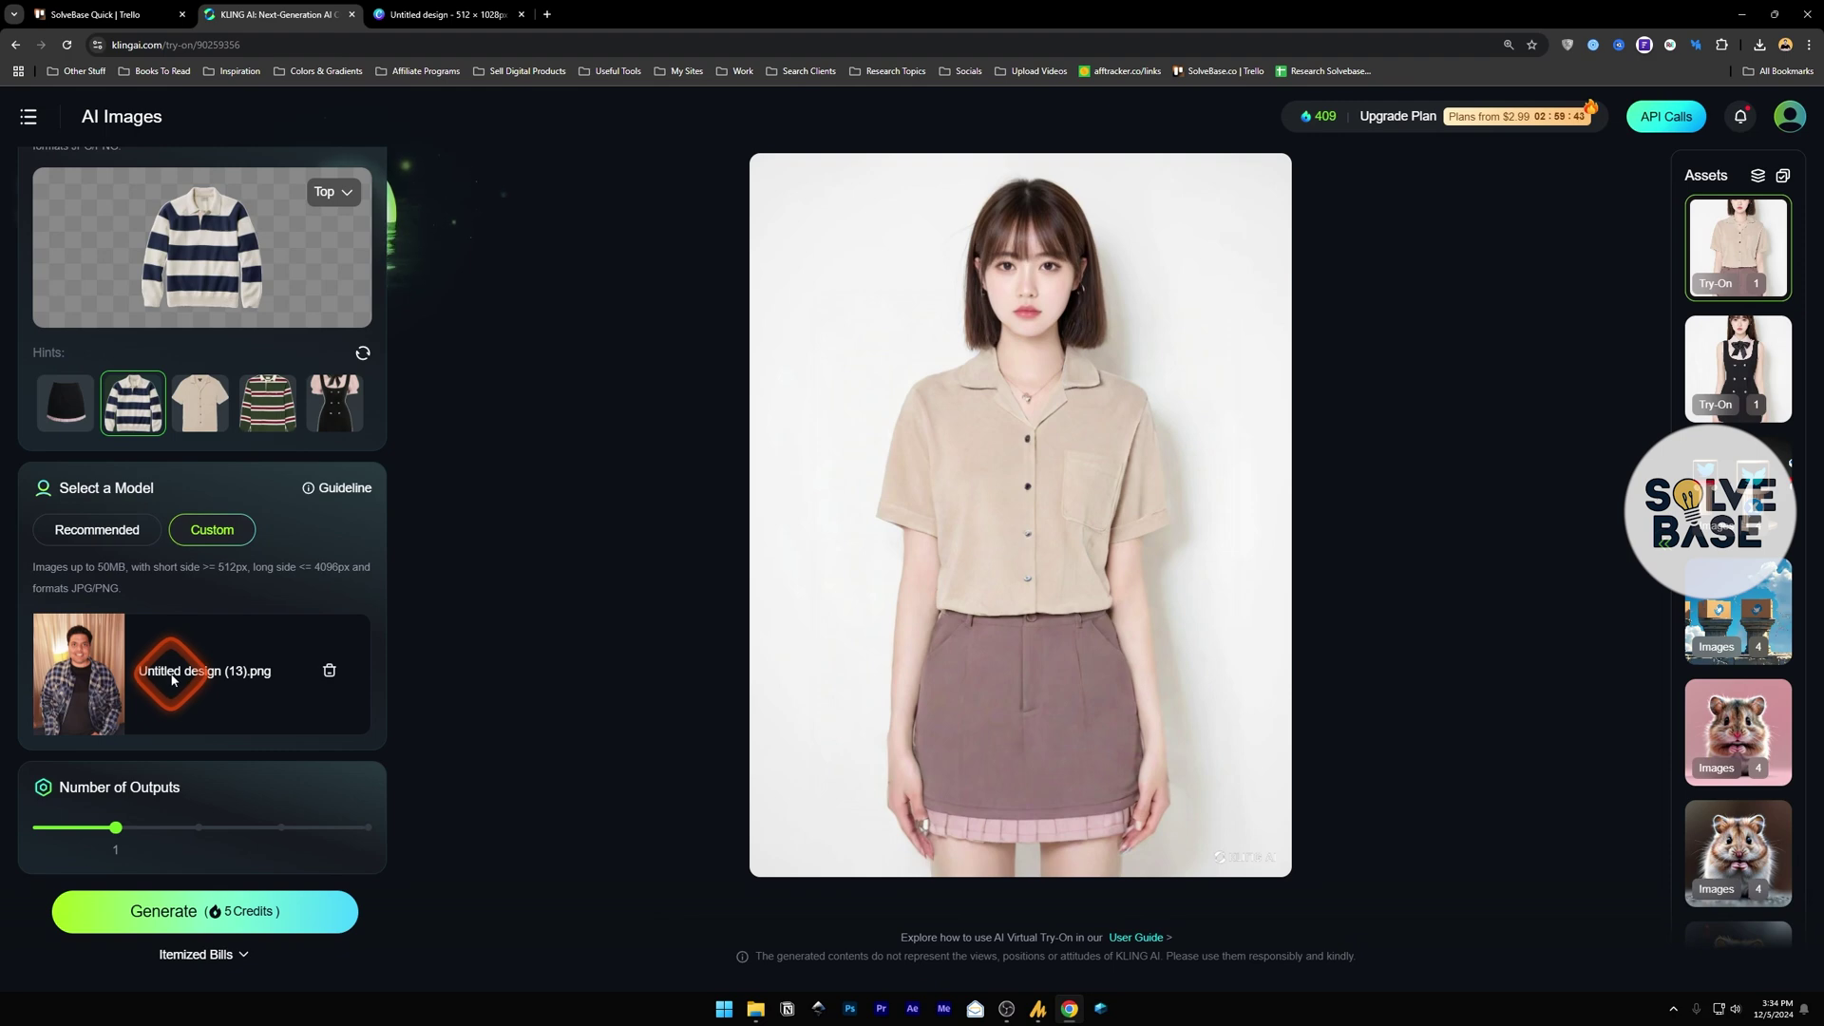
Step: Generate the custom photo wearing the striped rugby top for 5 credits and view the result
click(145, 789)
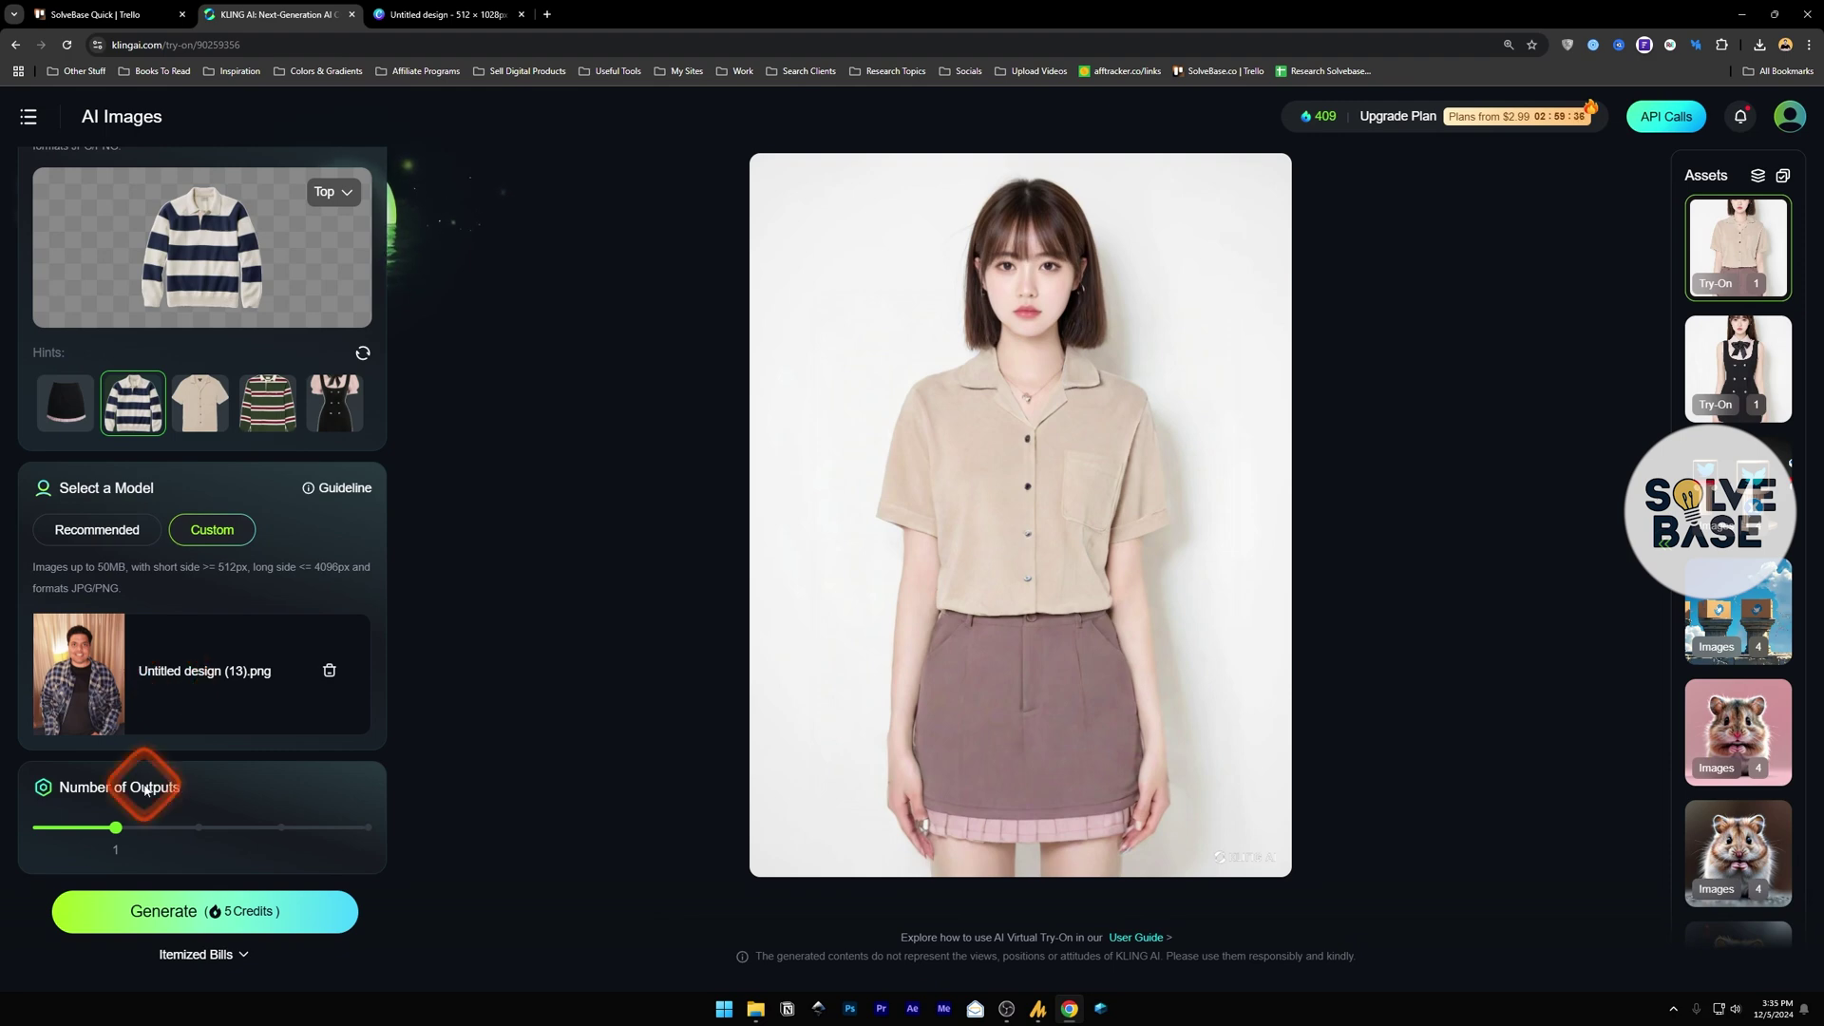
click(205, 912)
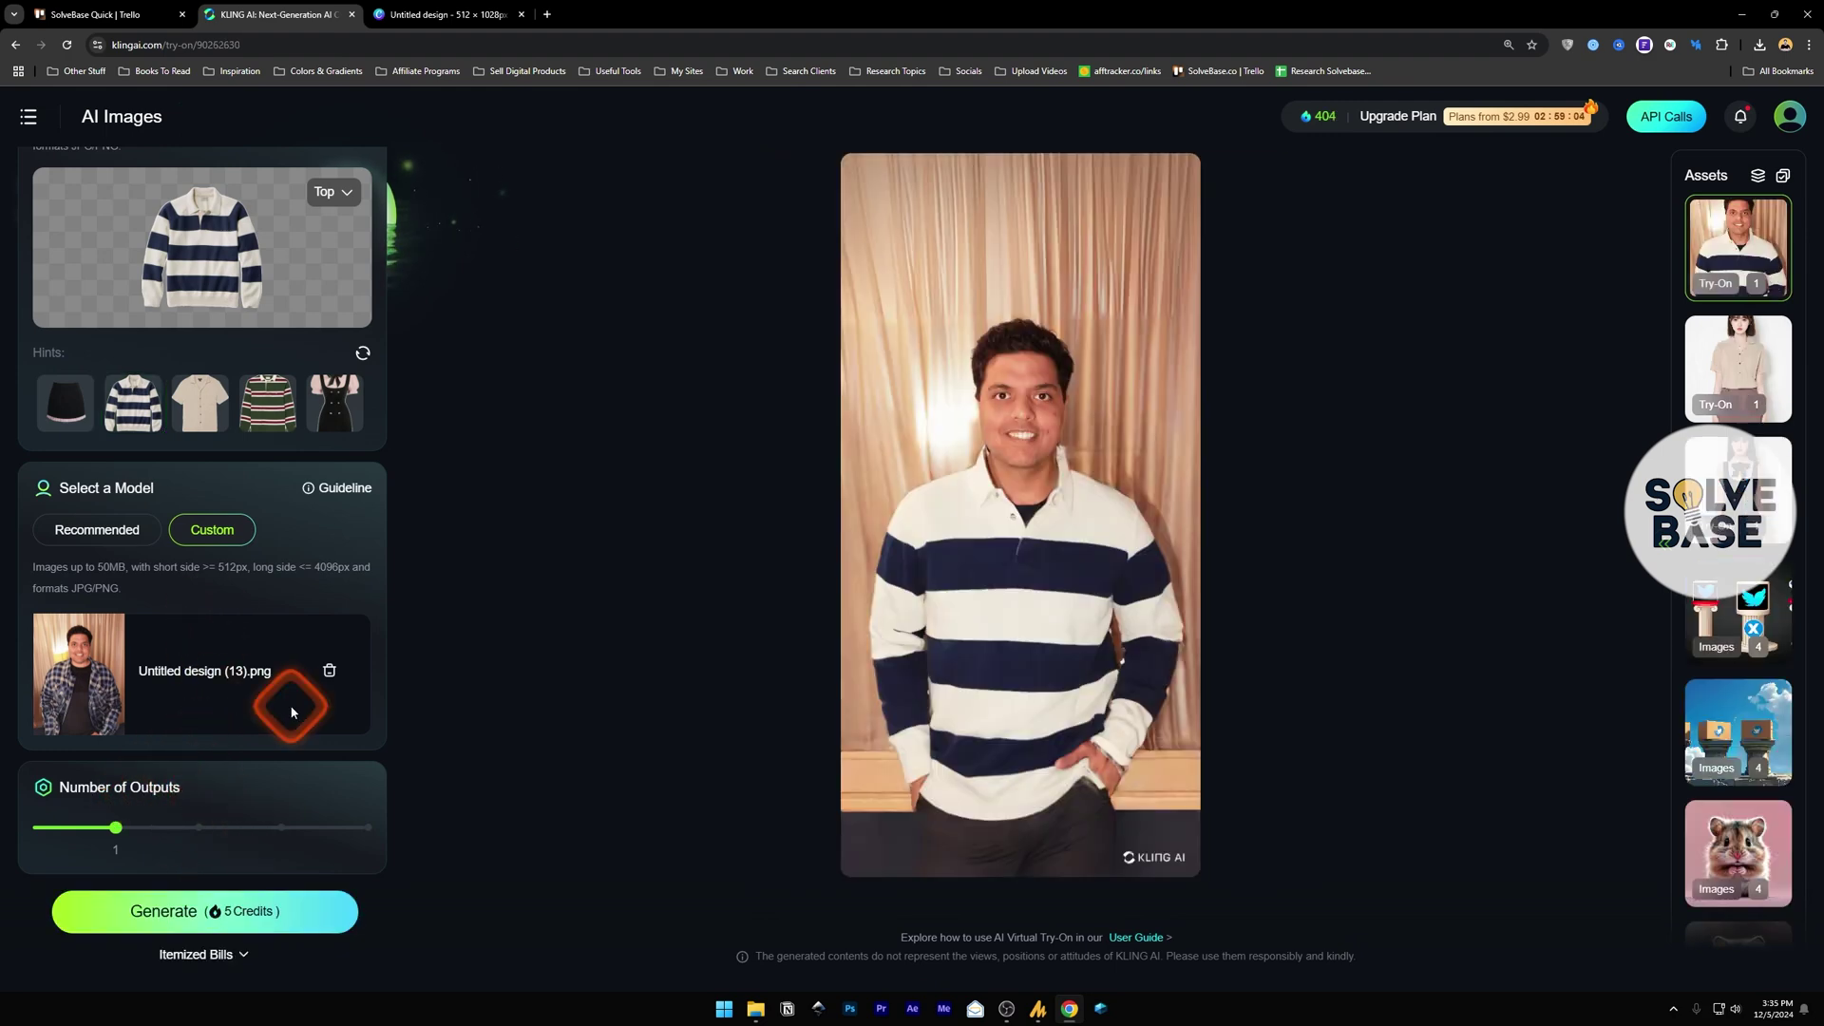
click(1090, 665)
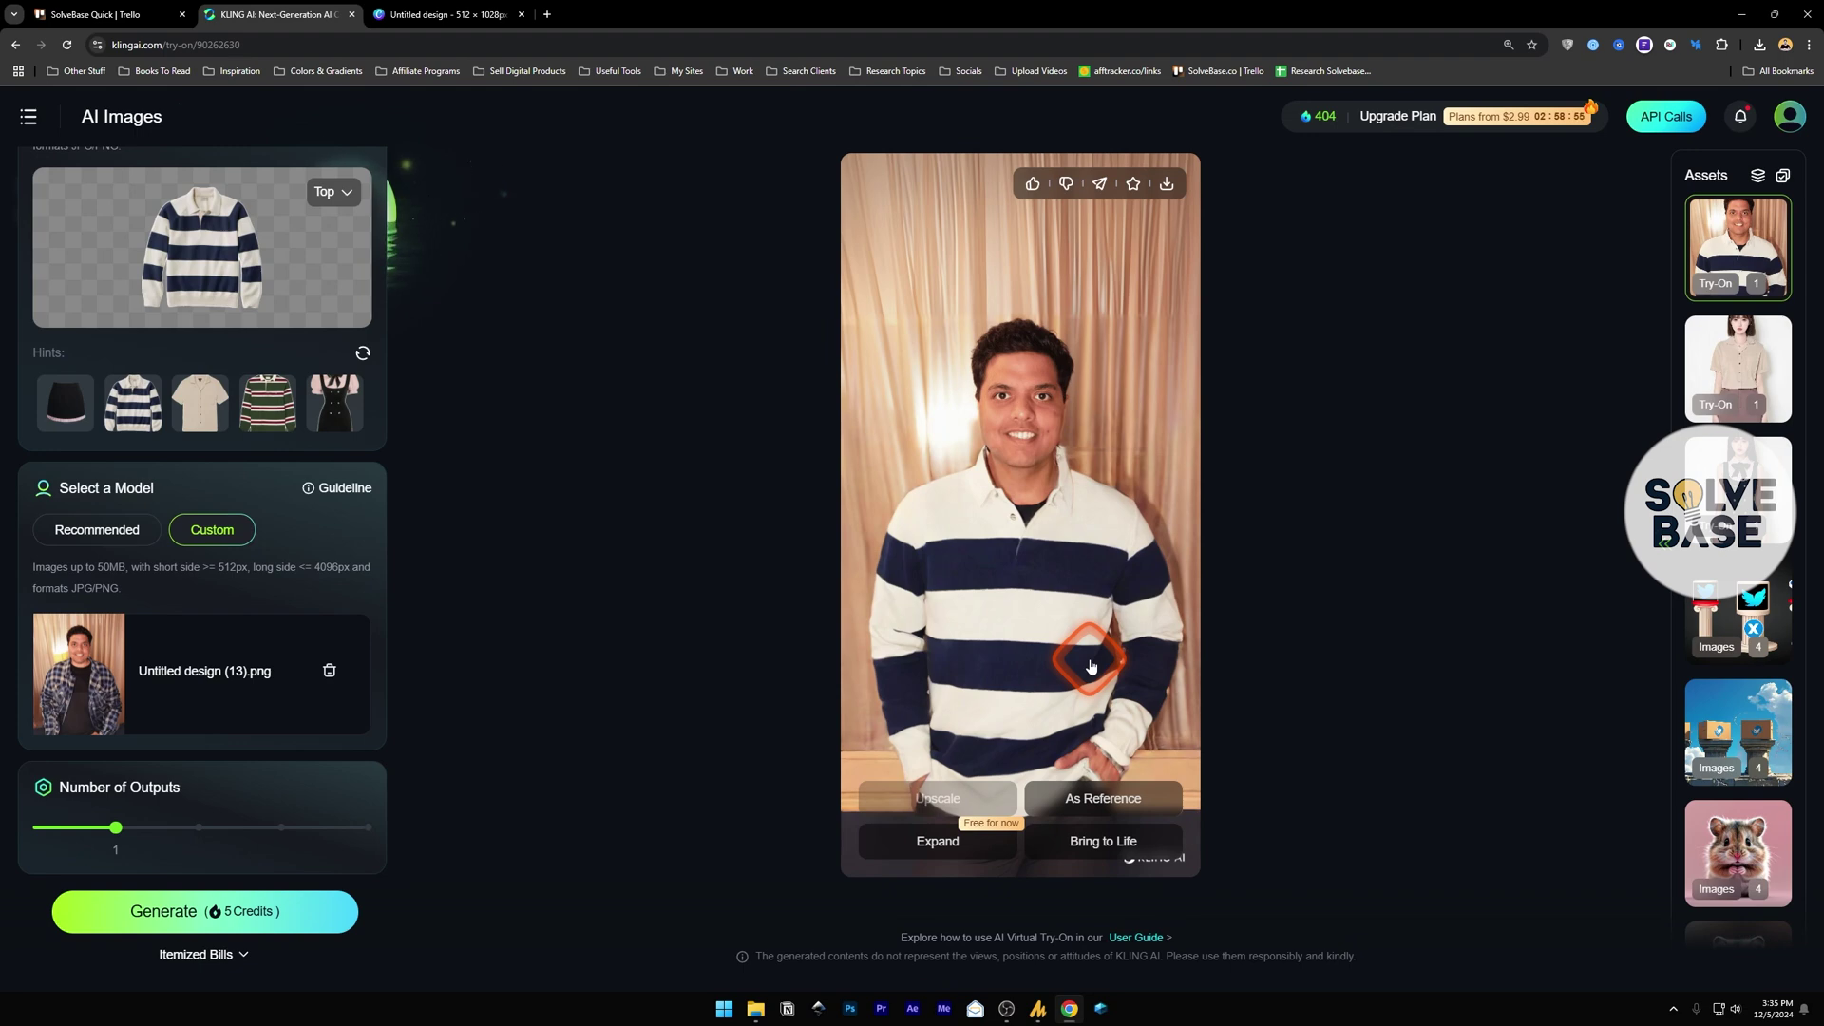
scroll(216, 253, up, 3)
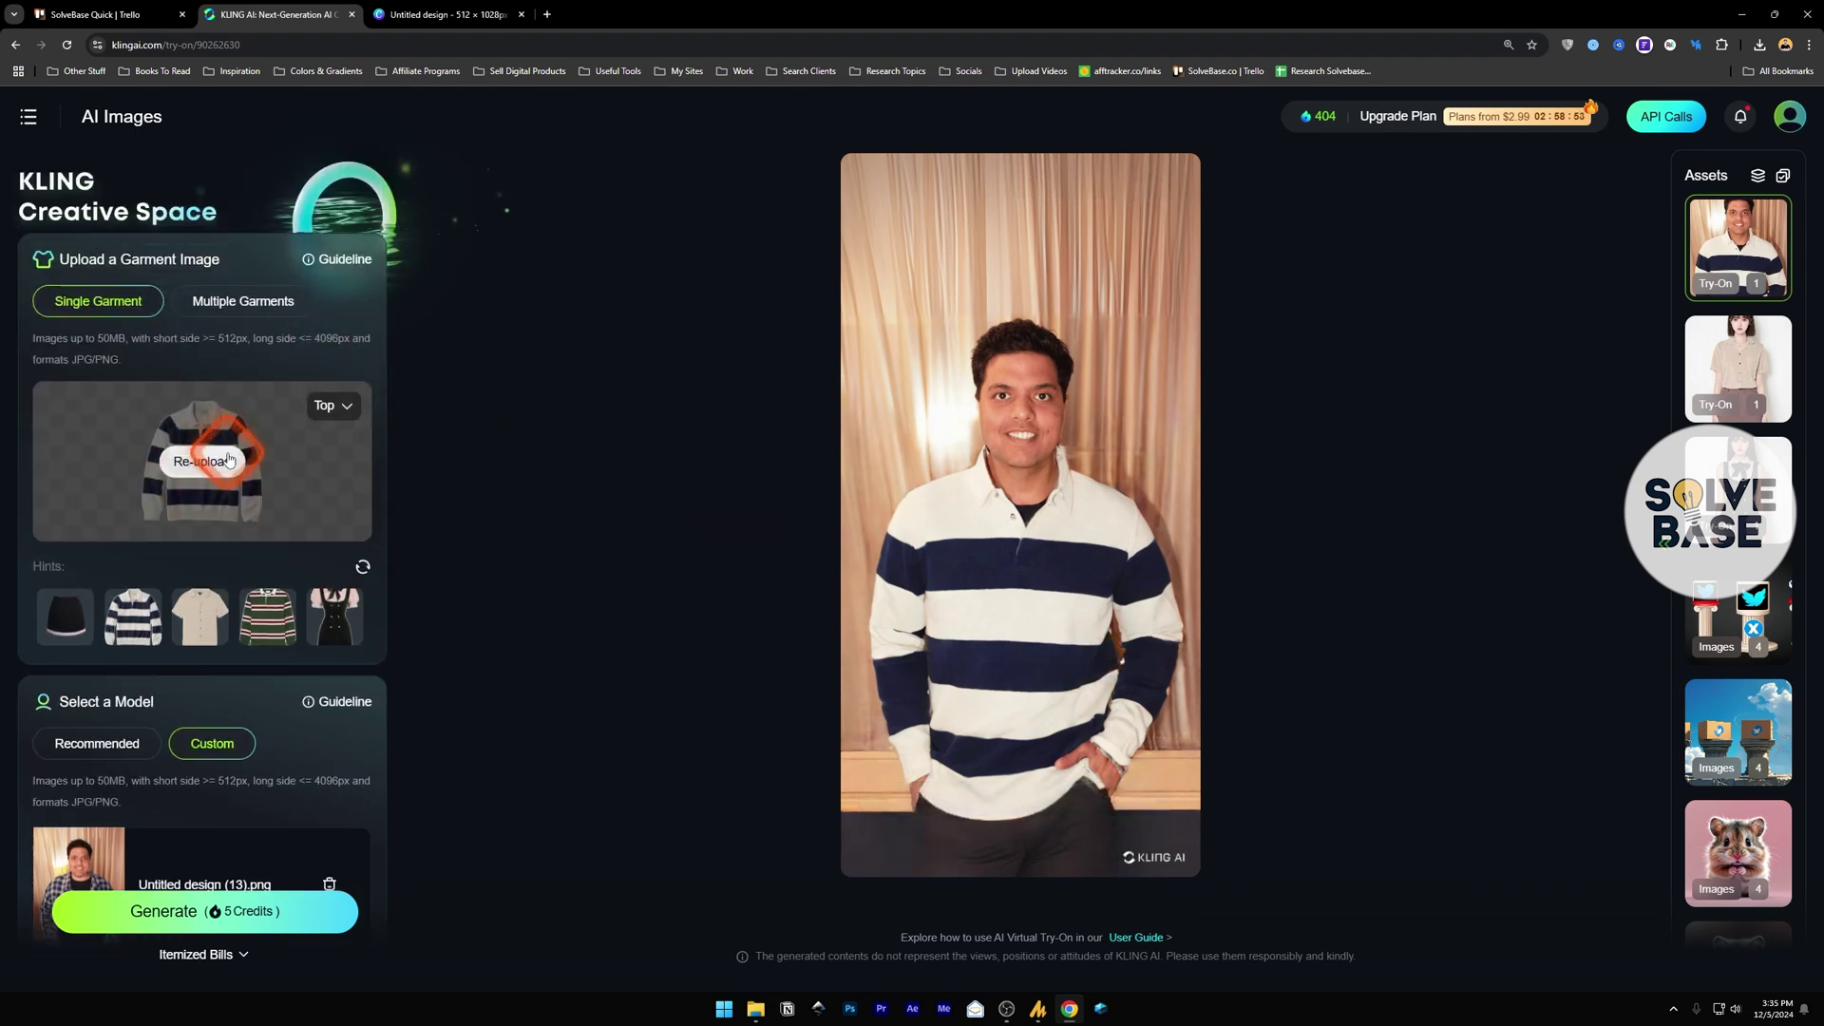
click(235, 443)
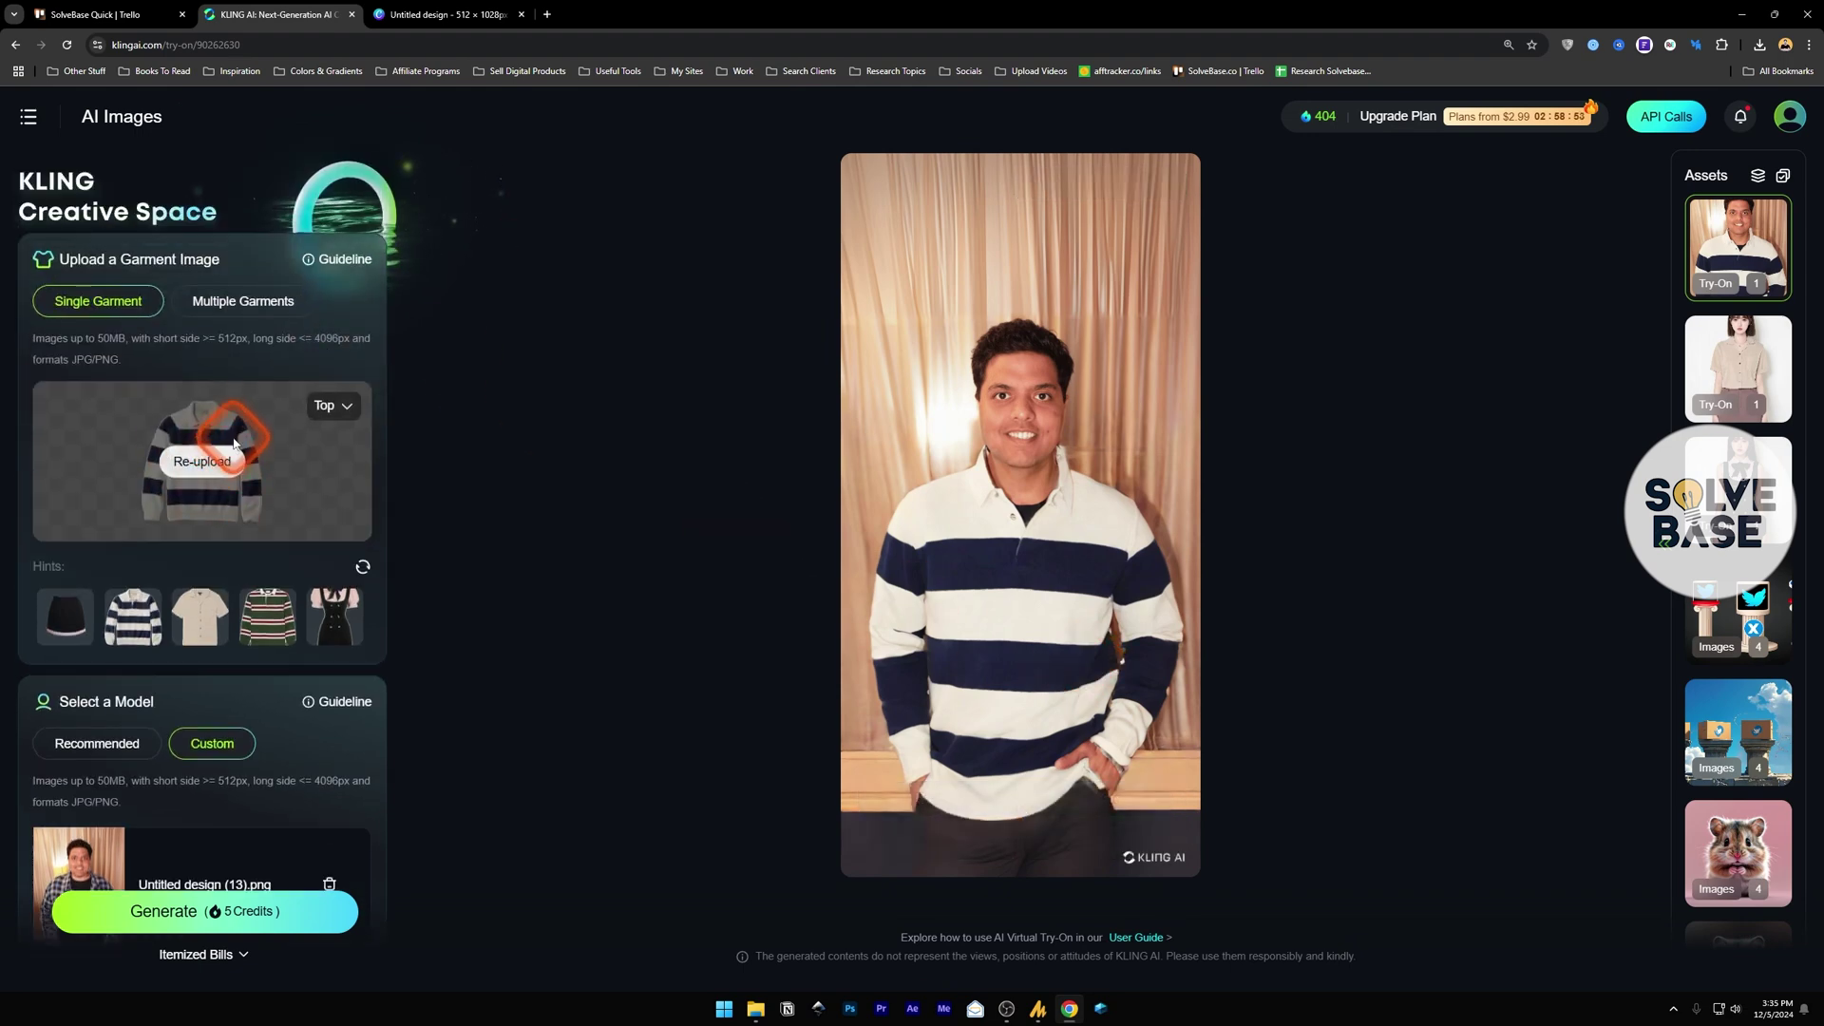
Step: Select the green, white and red striped rugby top as the garment for your photo
click(267, 618)
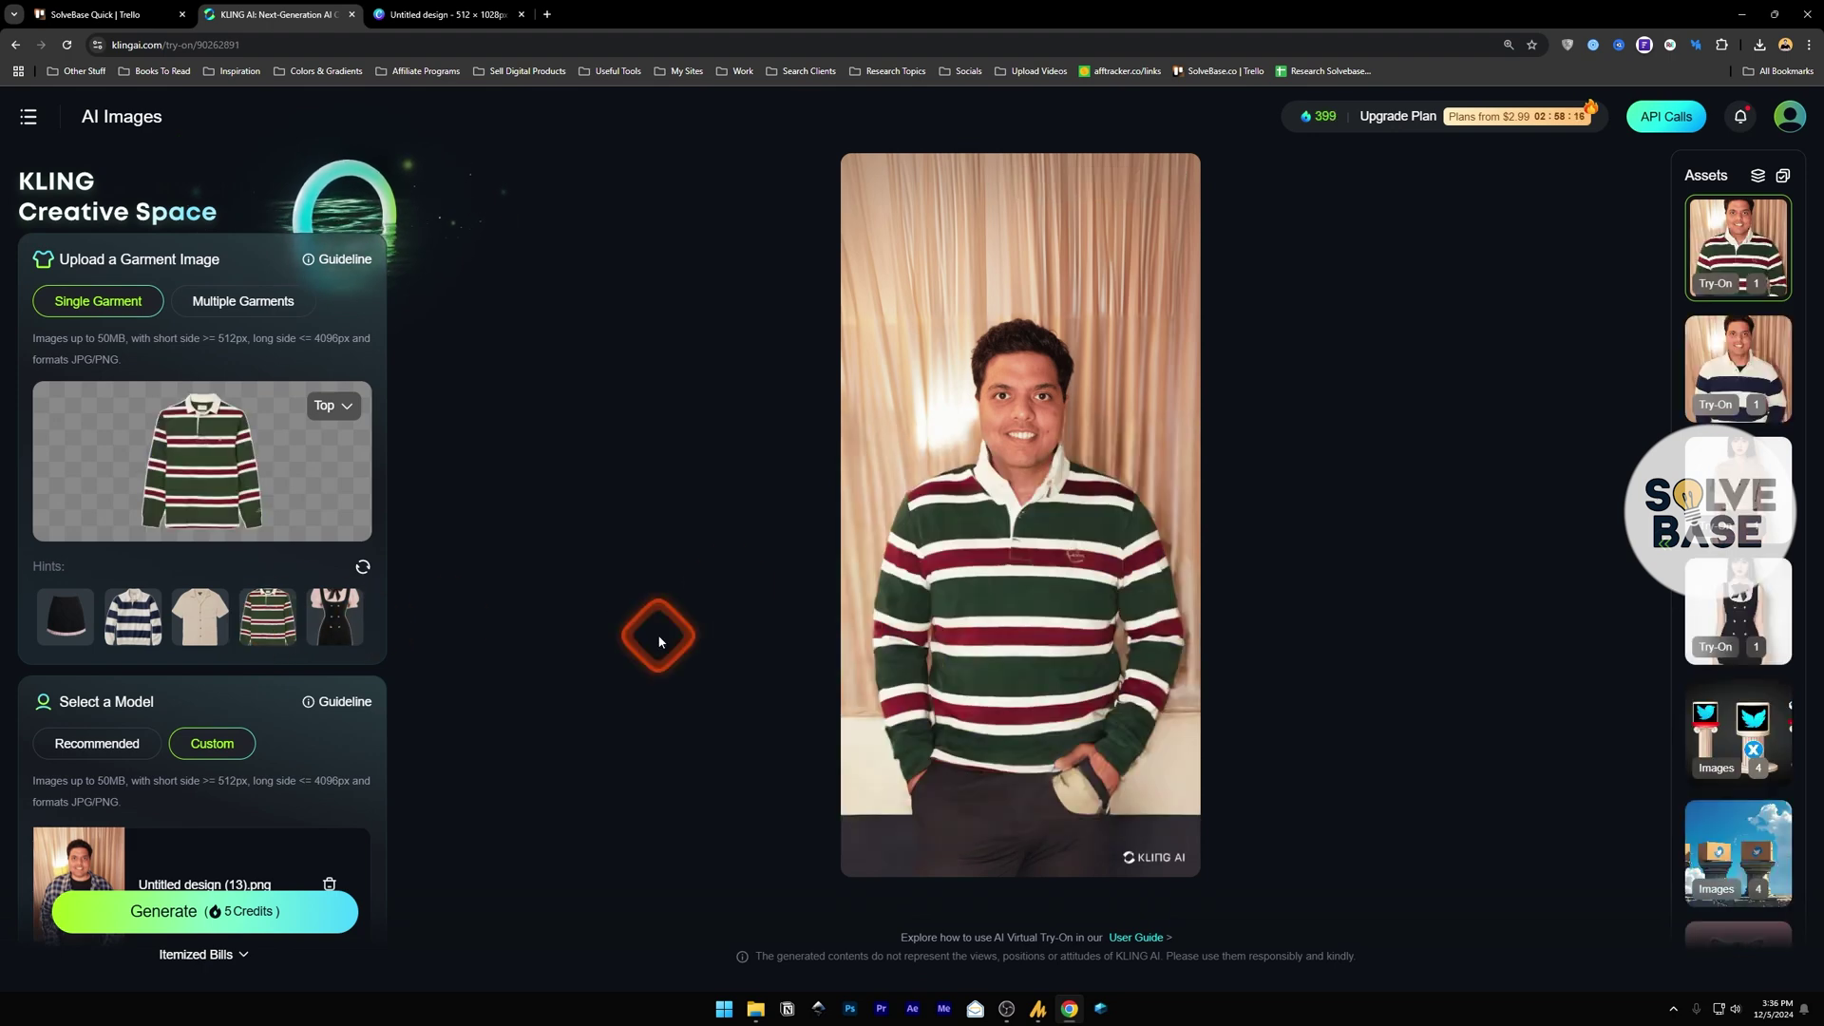